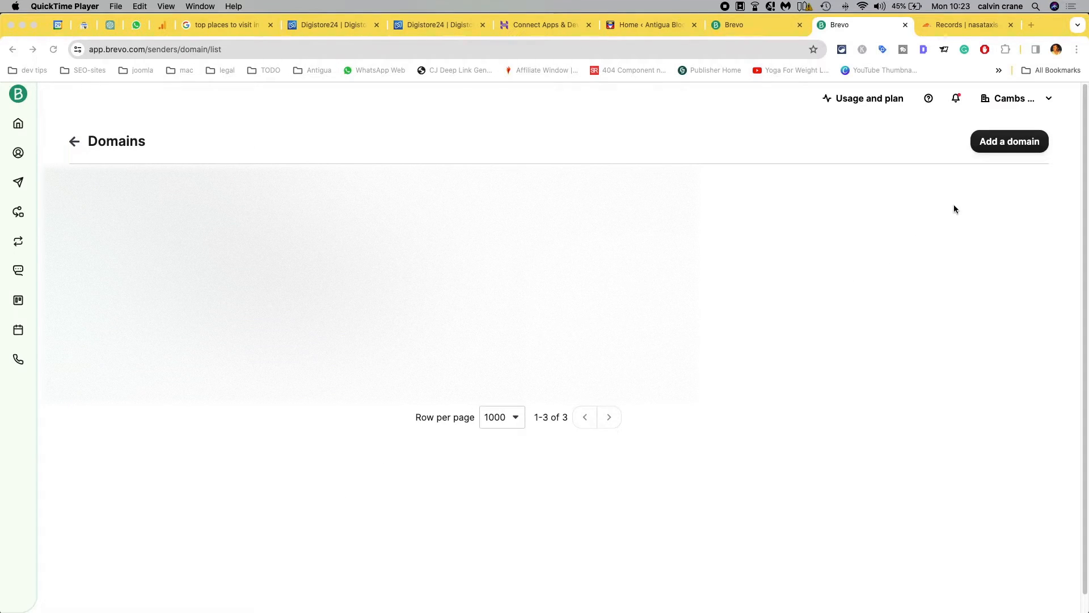
# Step: Add antiguablog.co.uk as a new email domain and save it
pyautogui.click(1011, 139)
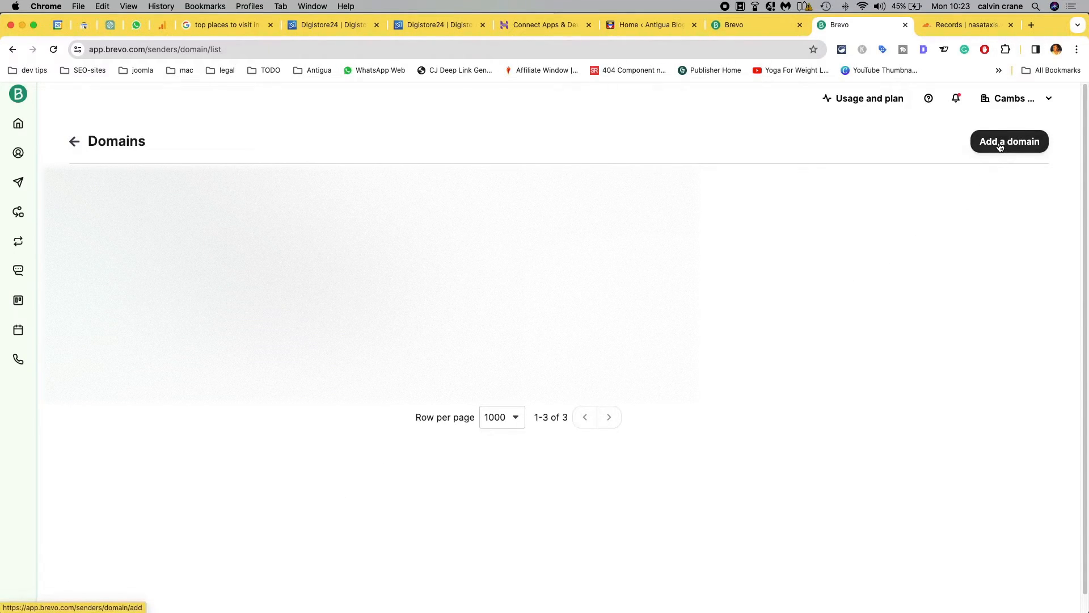
pyautogui.click(1007, 142)
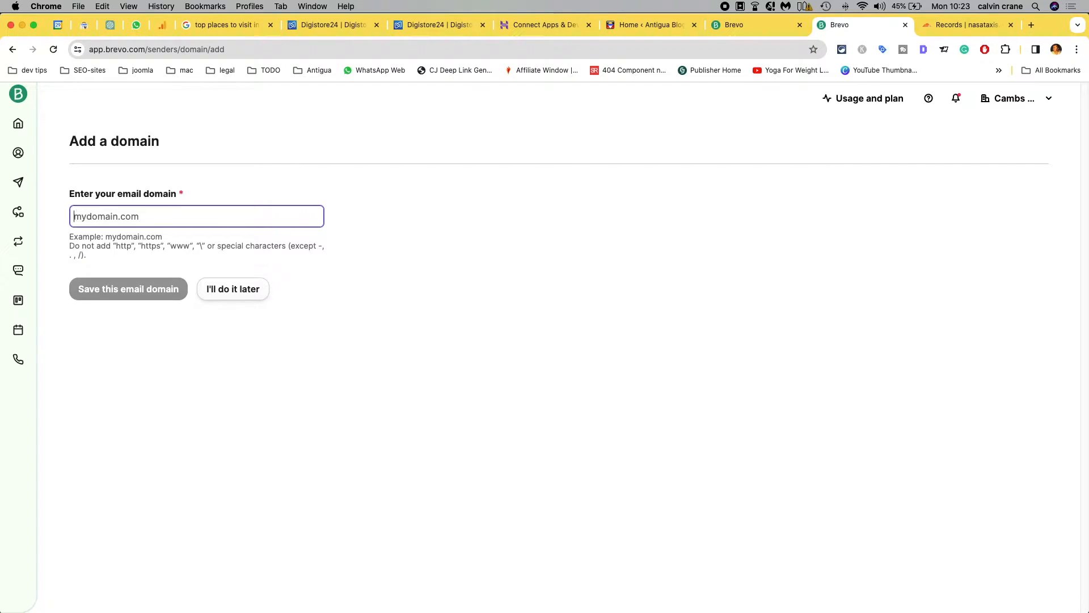
pyautogui.write('antiguablo')
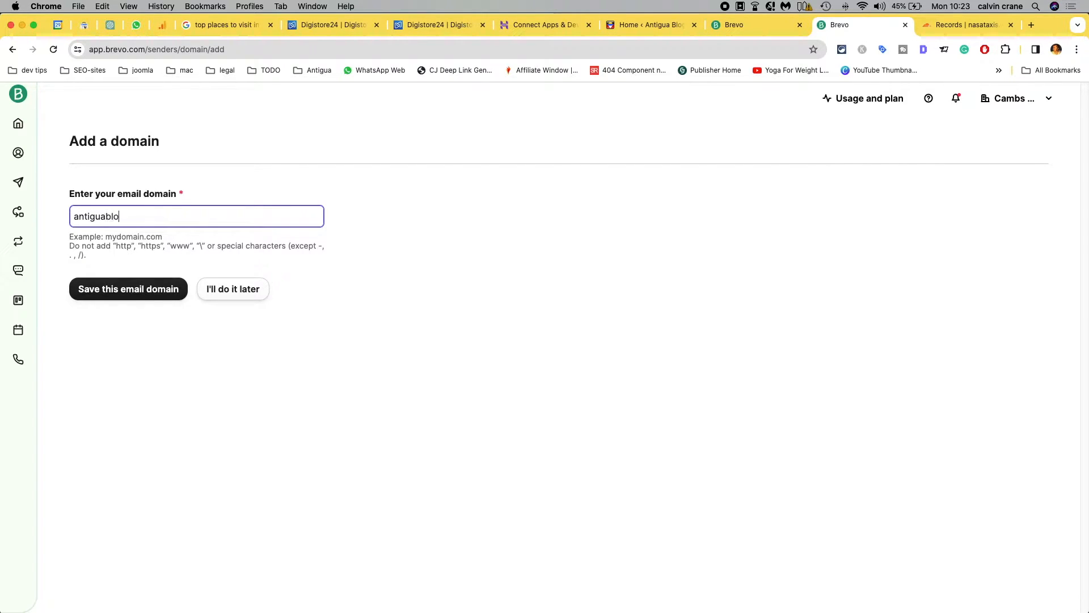
pyautogui.write('g.co.uk')
pyautogui.click(126, 289)
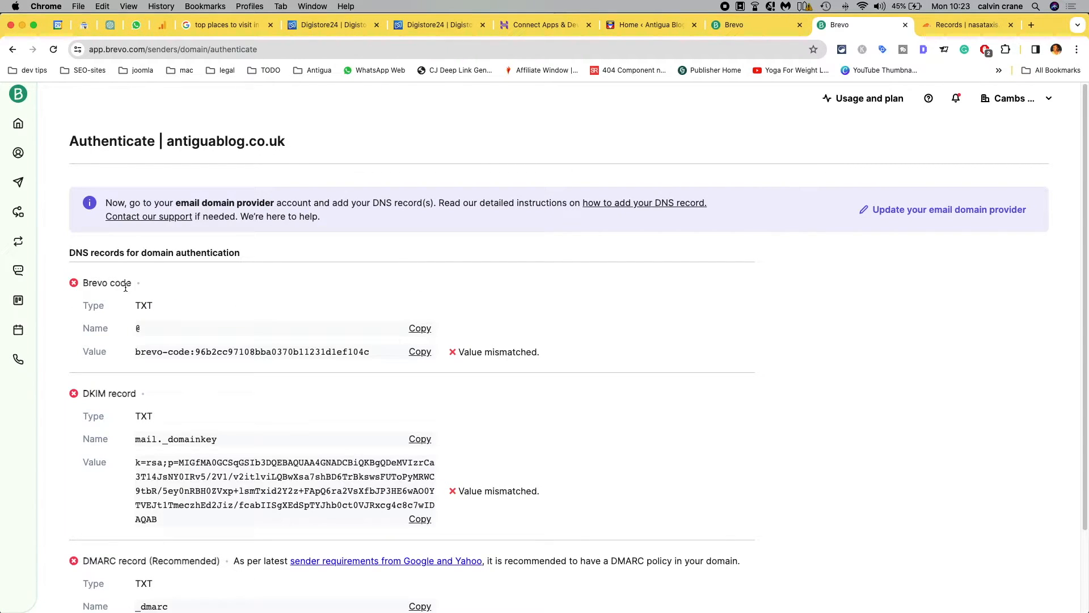
# Step: Review the domain's required DNS records, switch to Cloudflare and open the DNS records of antiguablog.co.uk
pyautogui.scroll(-1, 545, 397)
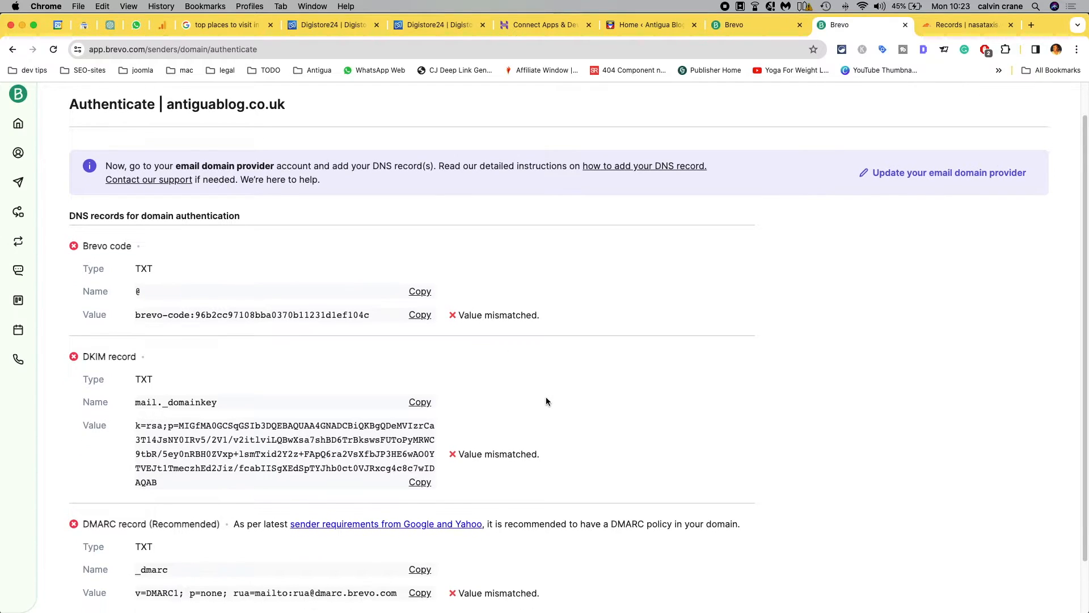
pyautogui.scroll(-1, 545, 401)
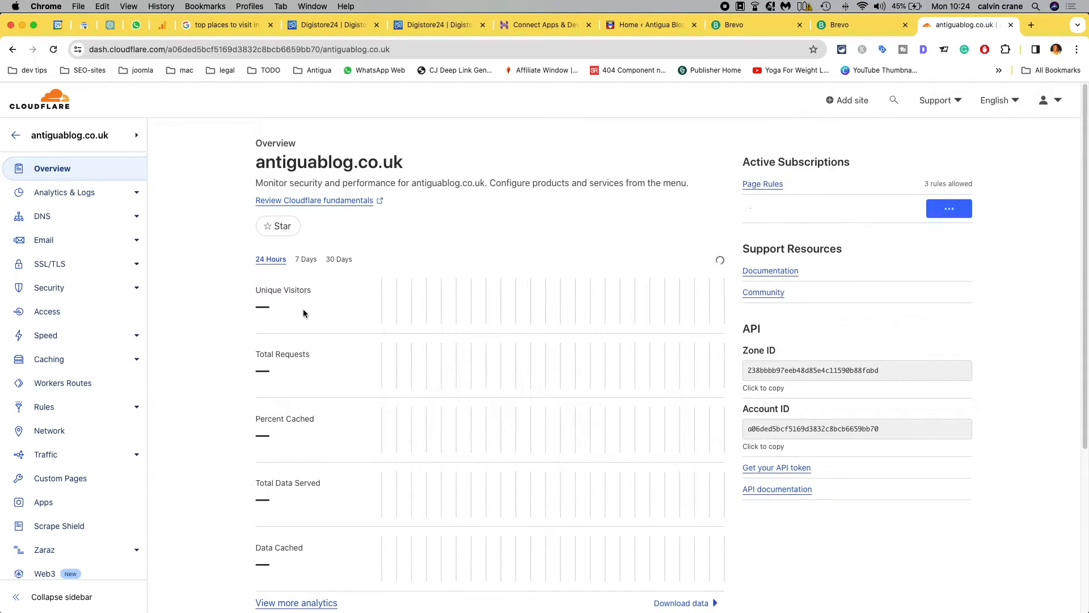
pyautogui.click(40, 215)
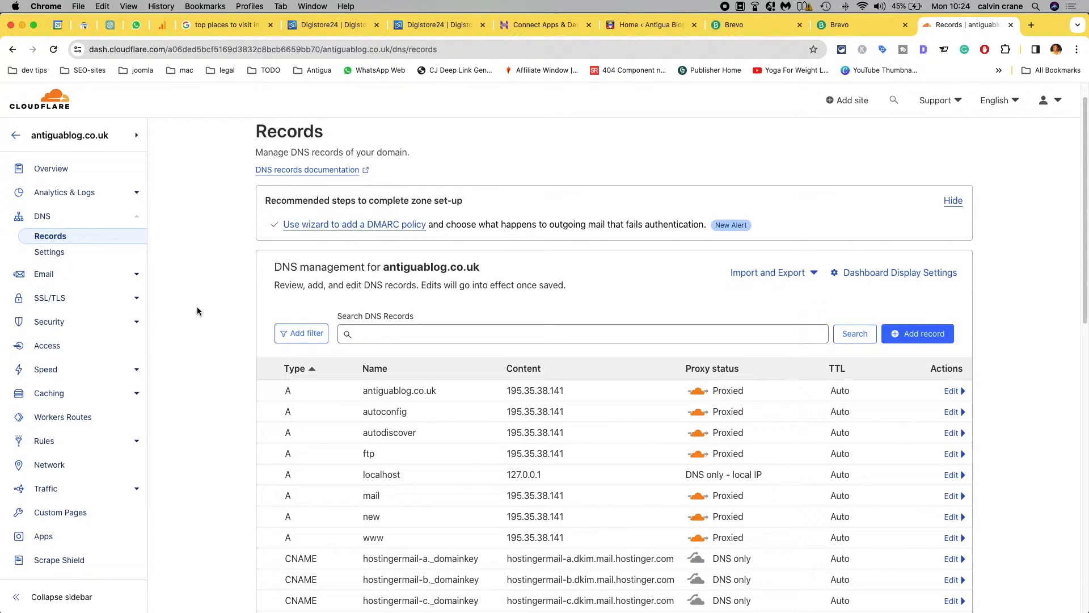
pyautogui.scroll(-2, 197, 311)
pyautogui.scroll(2, 197, 311)
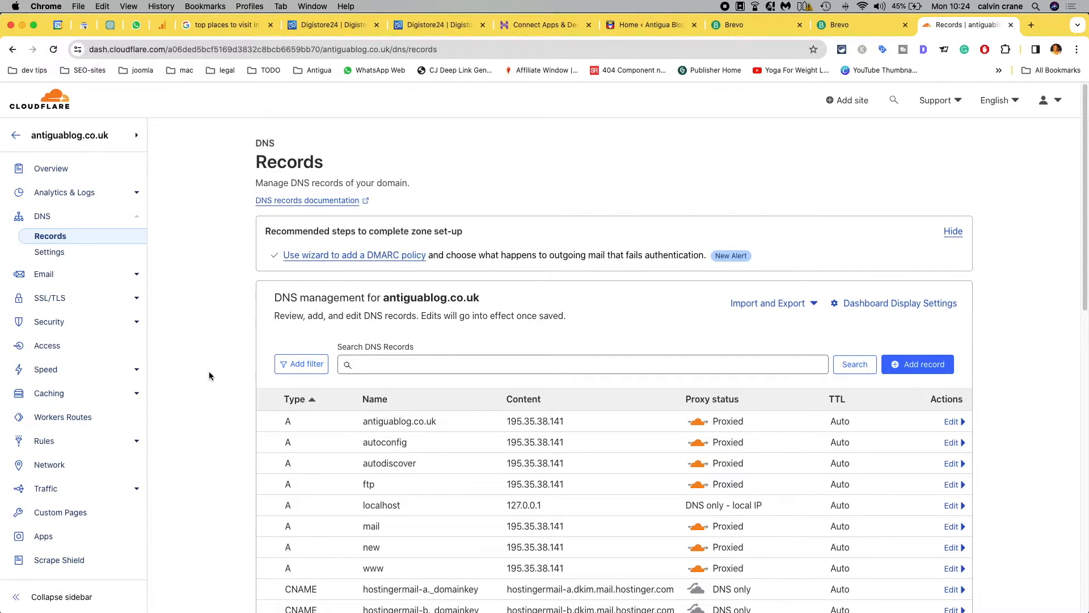
pyautogui.scroll(-2, 208, 375)
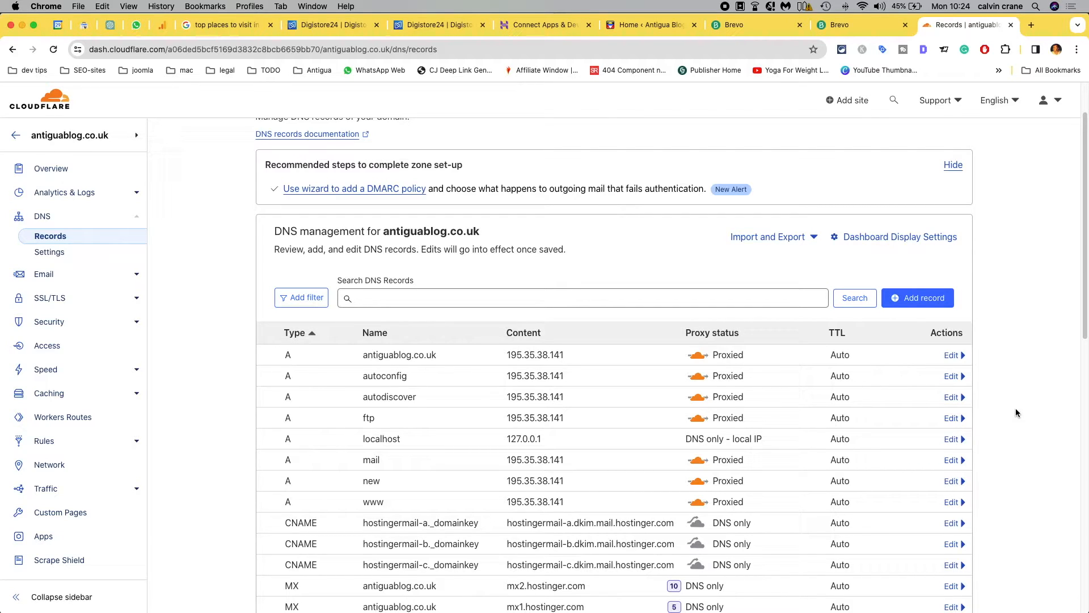
pyautogui.scroll(-1, 1016, 412)
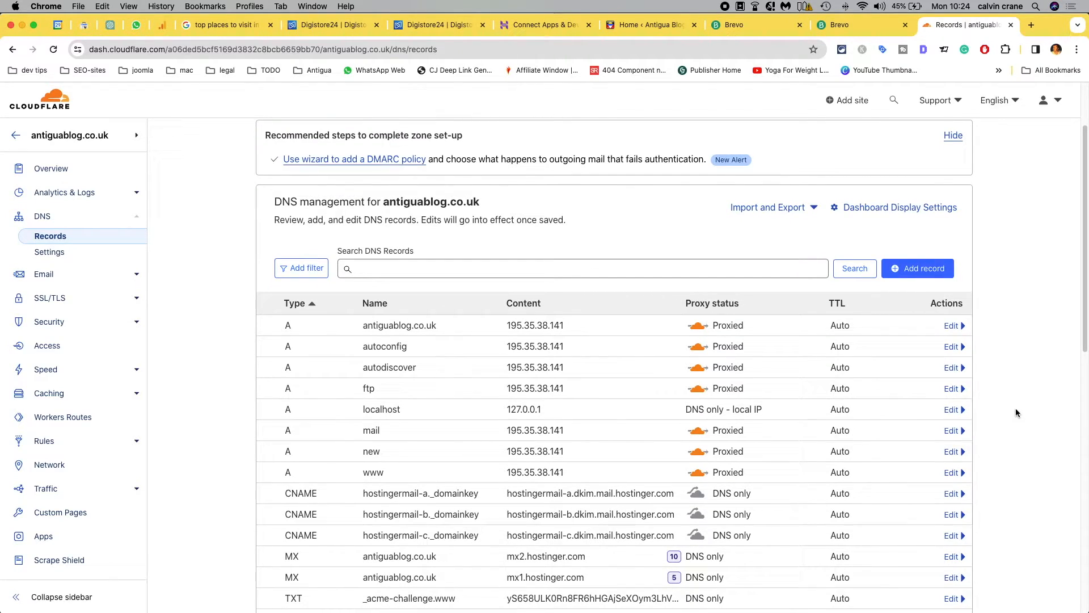
pyautogui.scroll(3, 1015, 408)
# Step: Start a new DNS record for antiguablog.co.uk with the type TXT
pyautogui.click(924, 366)
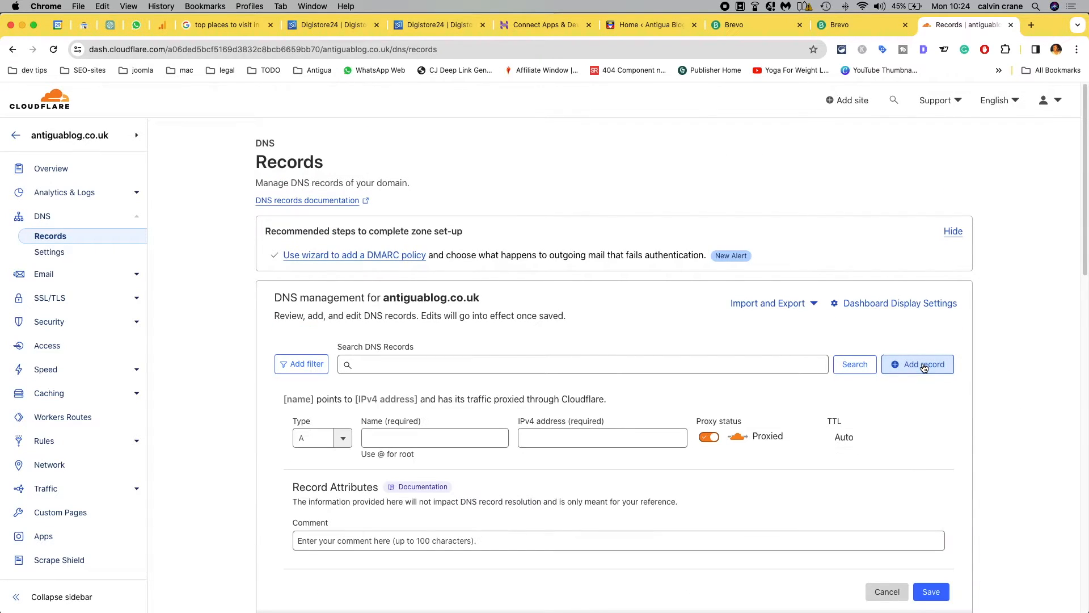
pyautogui.click(316, 437)
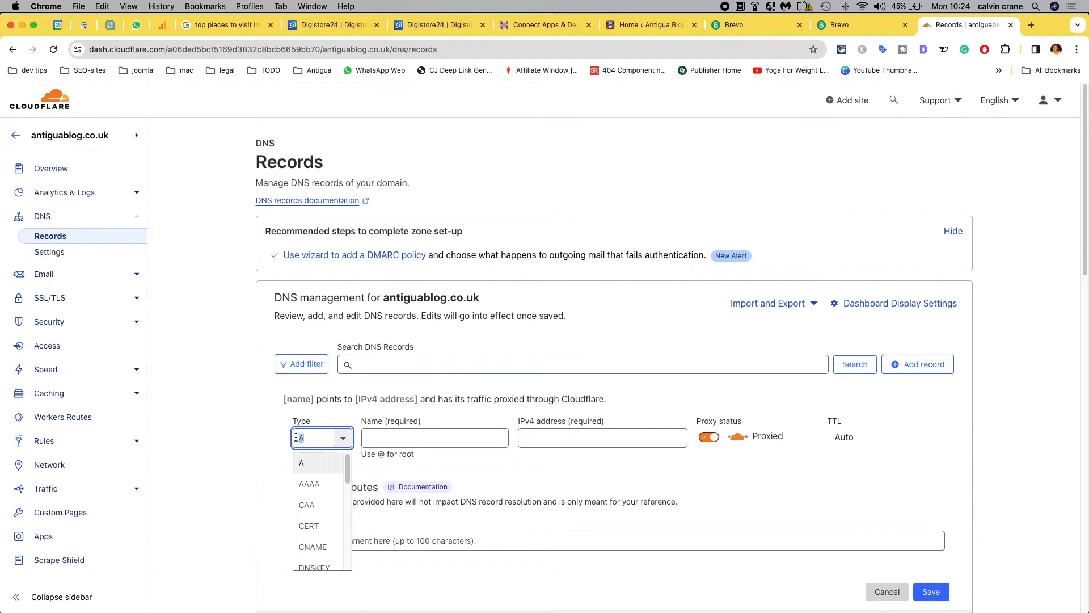
pyautogui.write('TXT')
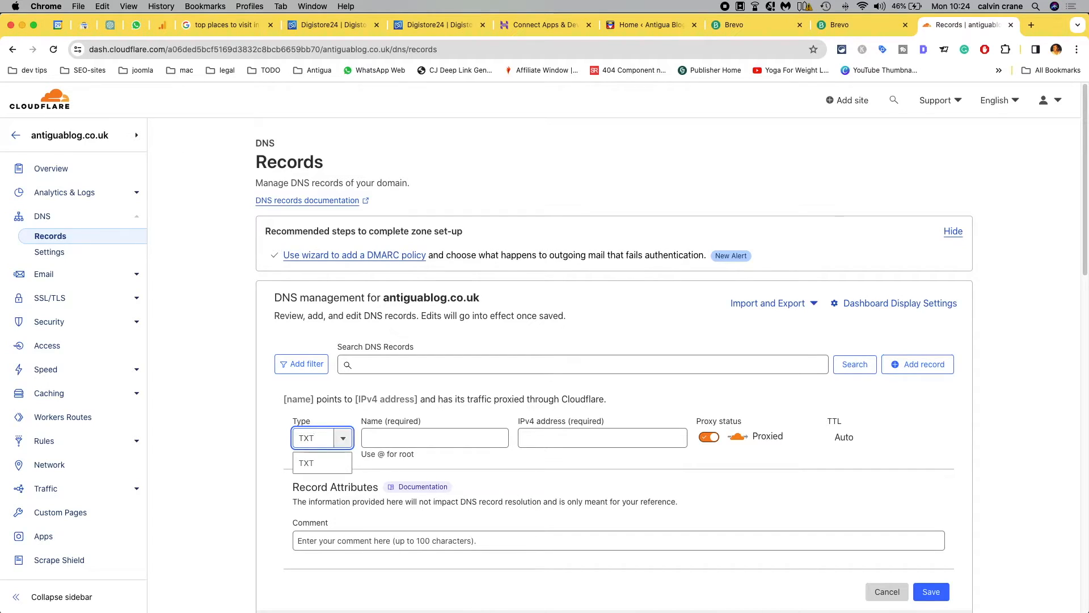
pyautogui.click(309, 462)
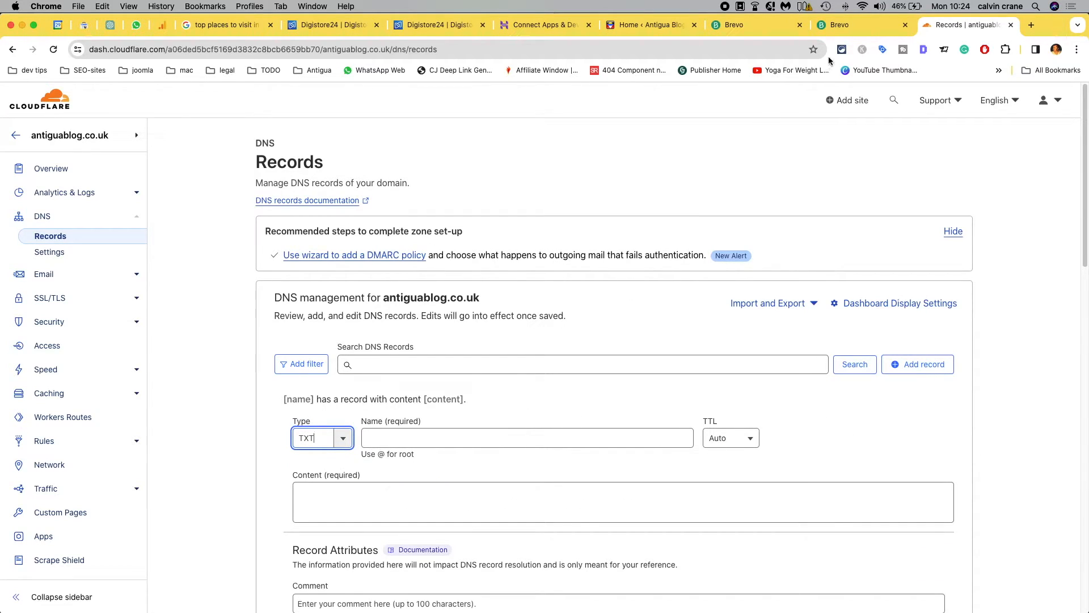
# Step: Name the TXT record @, fill its content with the Brevo code value copied from Brevo, and save the record
pyautogui.click(851, 24)
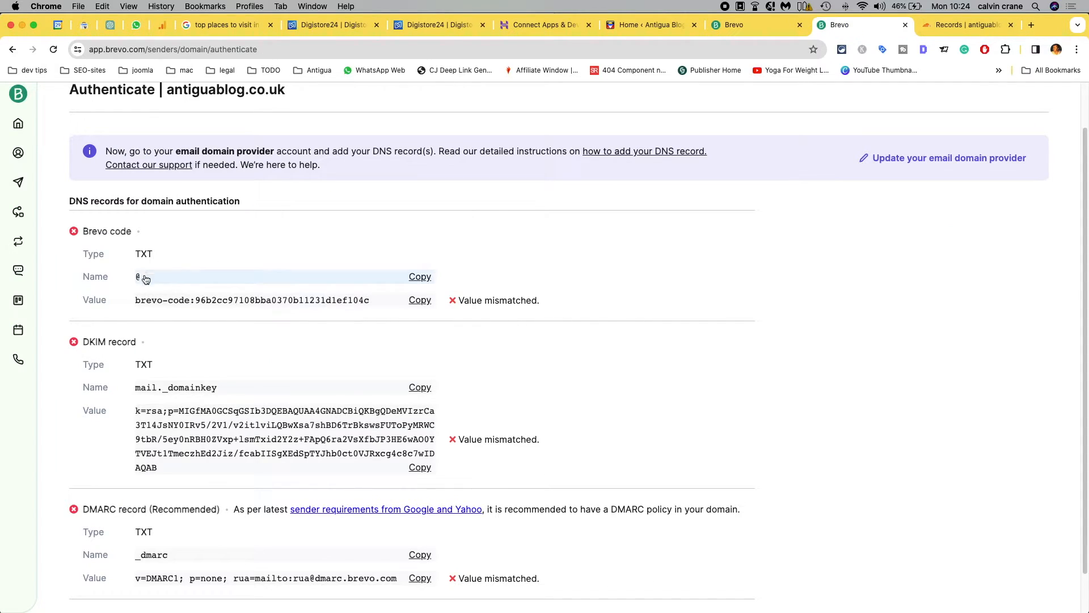
pyautogui.click(421, 300)
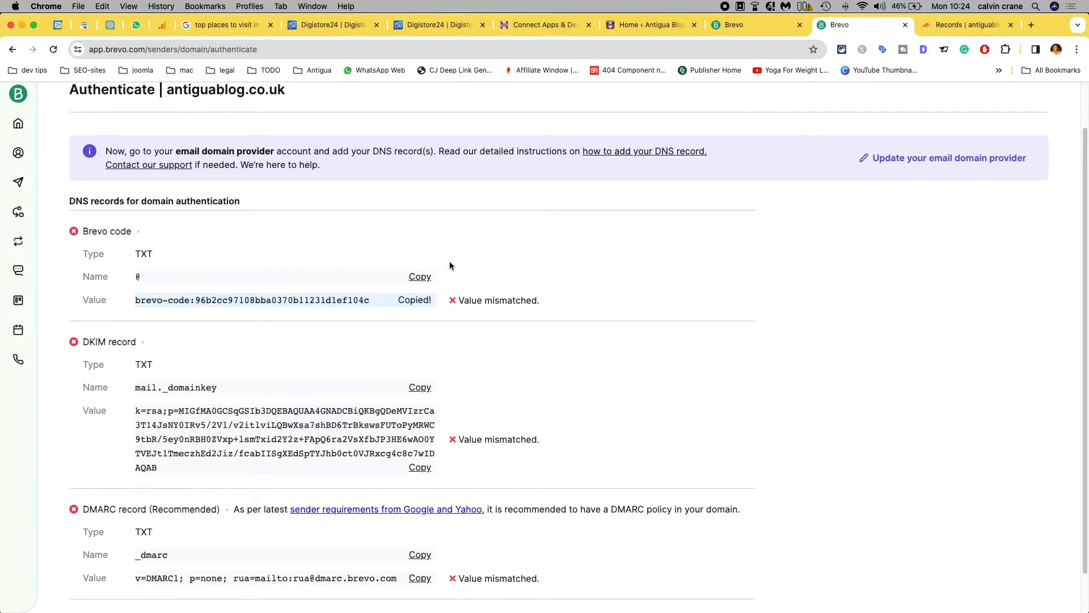
pyautogui.click(944, 24)
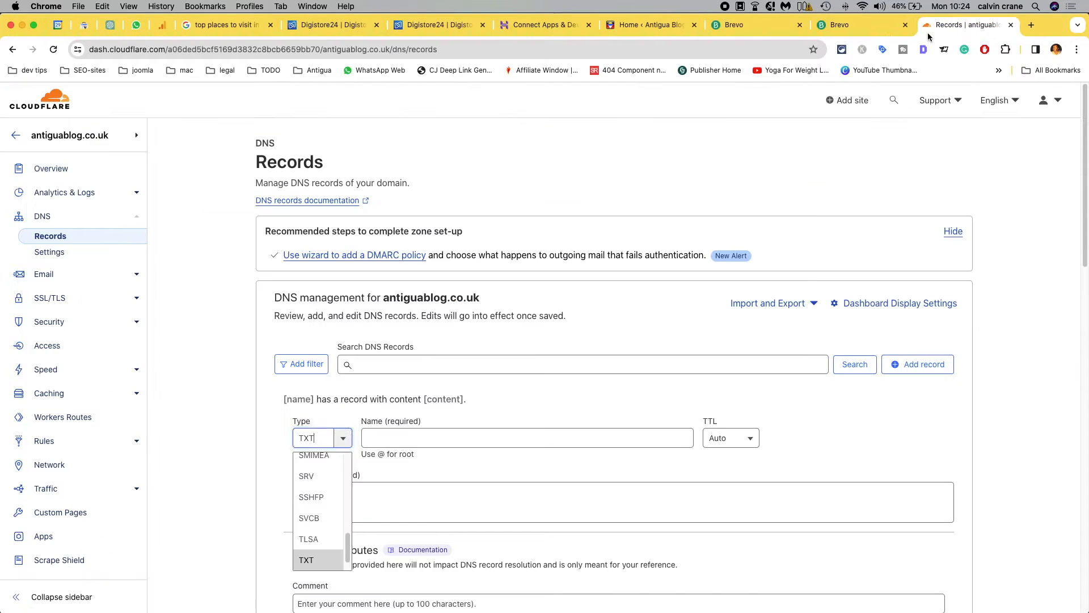
pyautogui.click(425, 437)
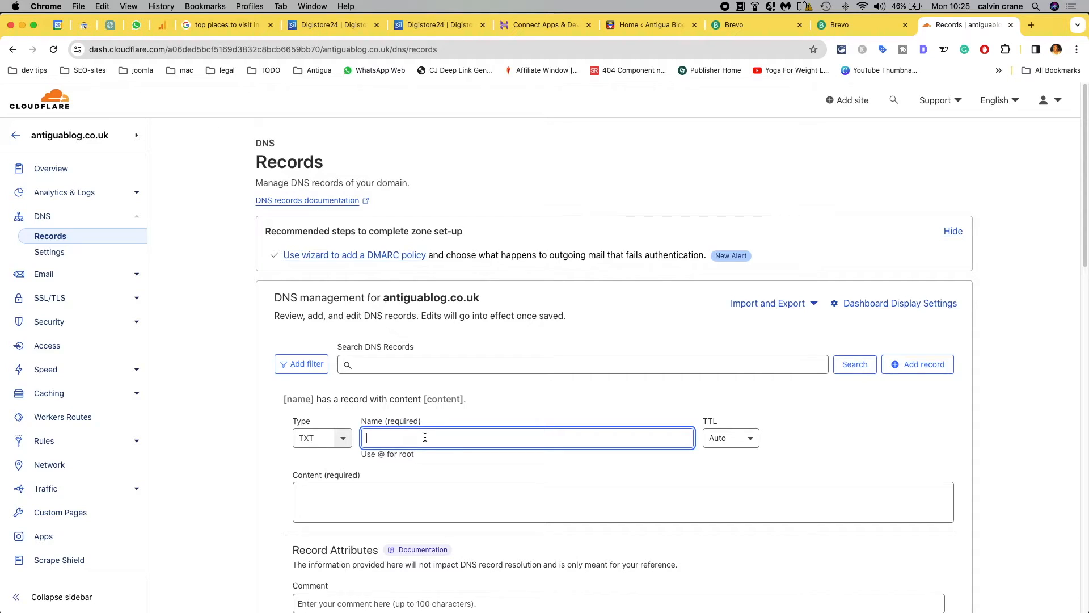
pyautogui.press('Tab')
pyautogui.press('Tab')
pyautogui.press('super+v')
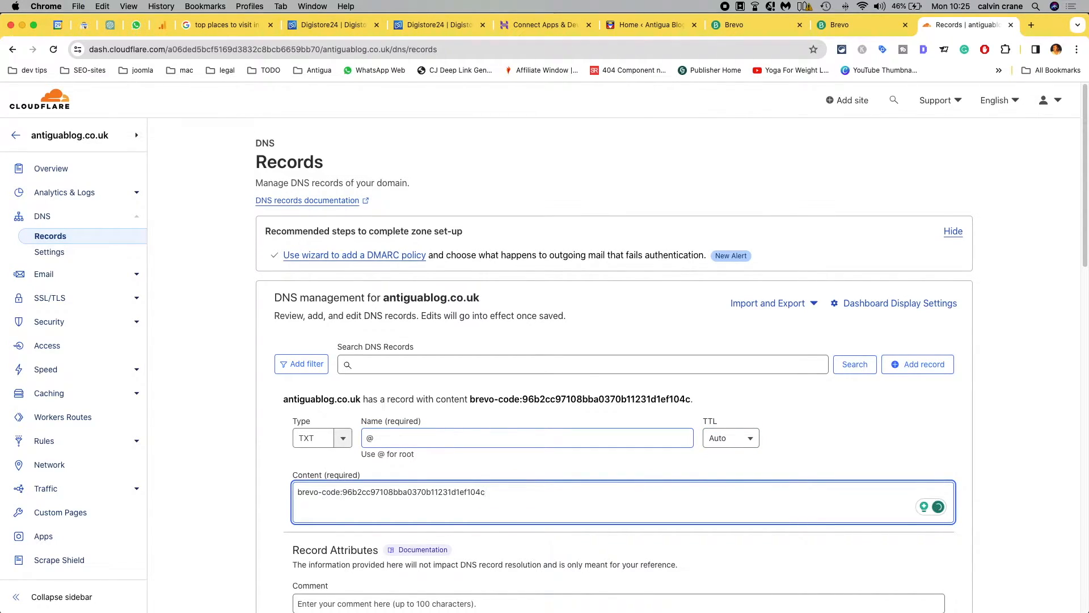
pyautogui.scroll(-4, 1027, 457)
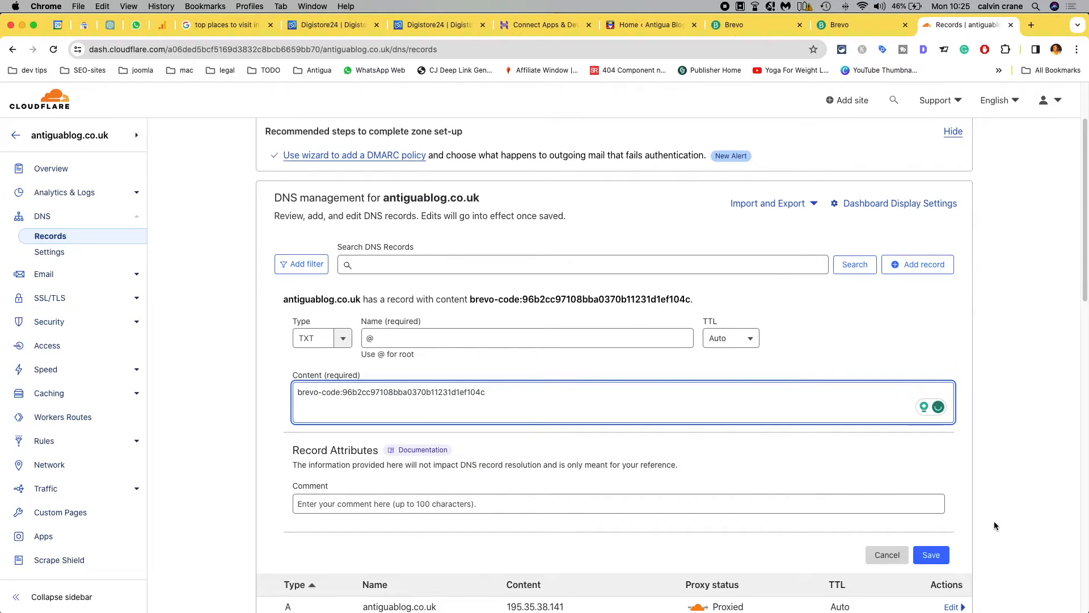
pyautogui.click(931, 557)
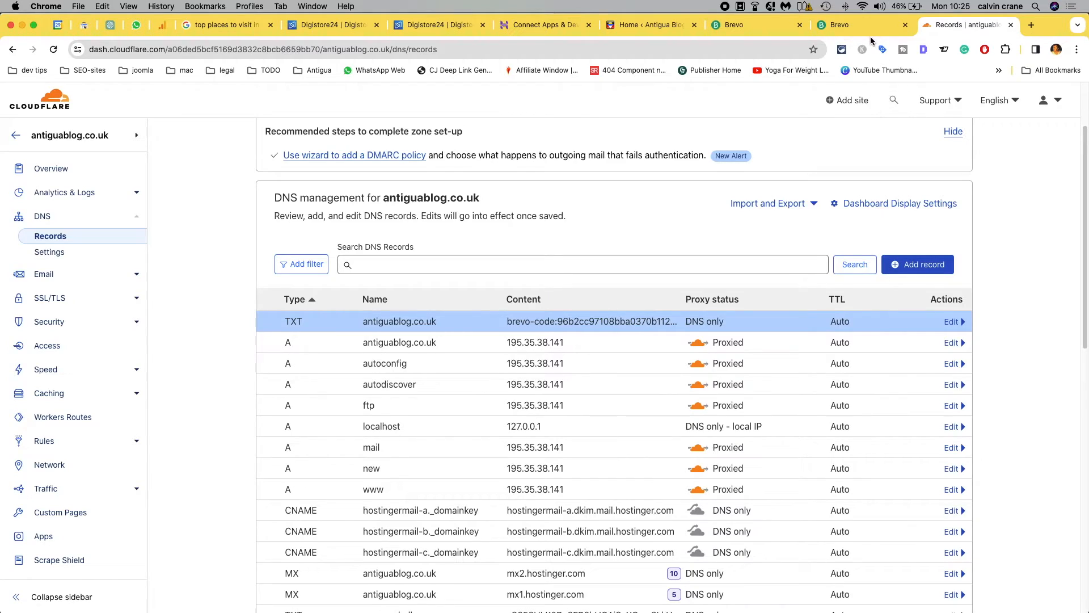
# Step: Start another TXT record in Cloudflare, named mail._domainkey as copied from Brevo's DKIM record
pyautogui.click(856, 26)
pyautogui.click(425, 387)
pyautogui.click(944, 25)
pyautogui.click(912, 263)
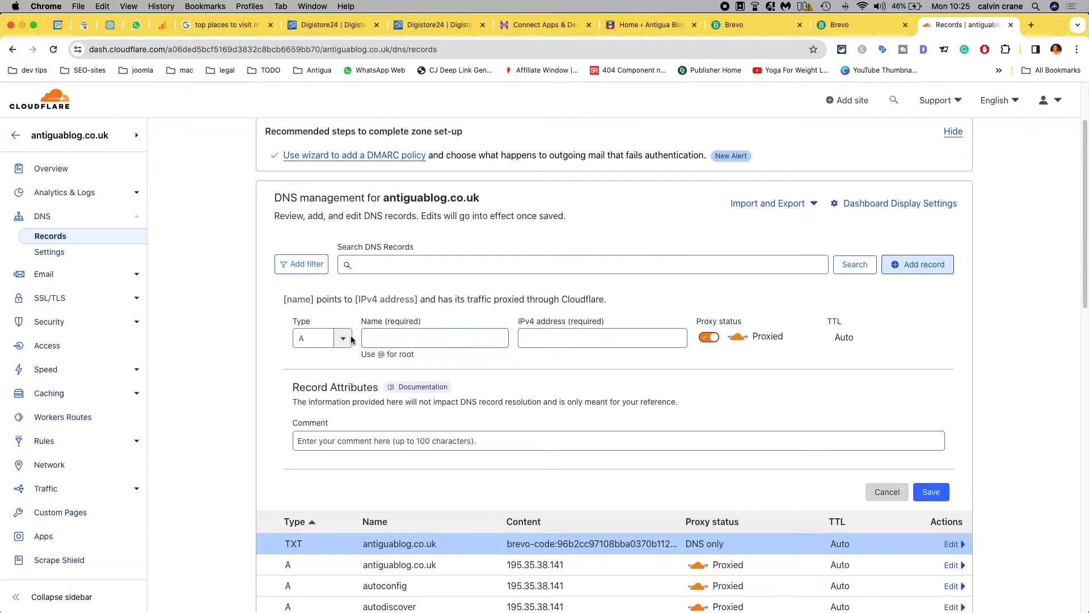
pyautogui.click(344, 340)
pyautogui.write('TXT')
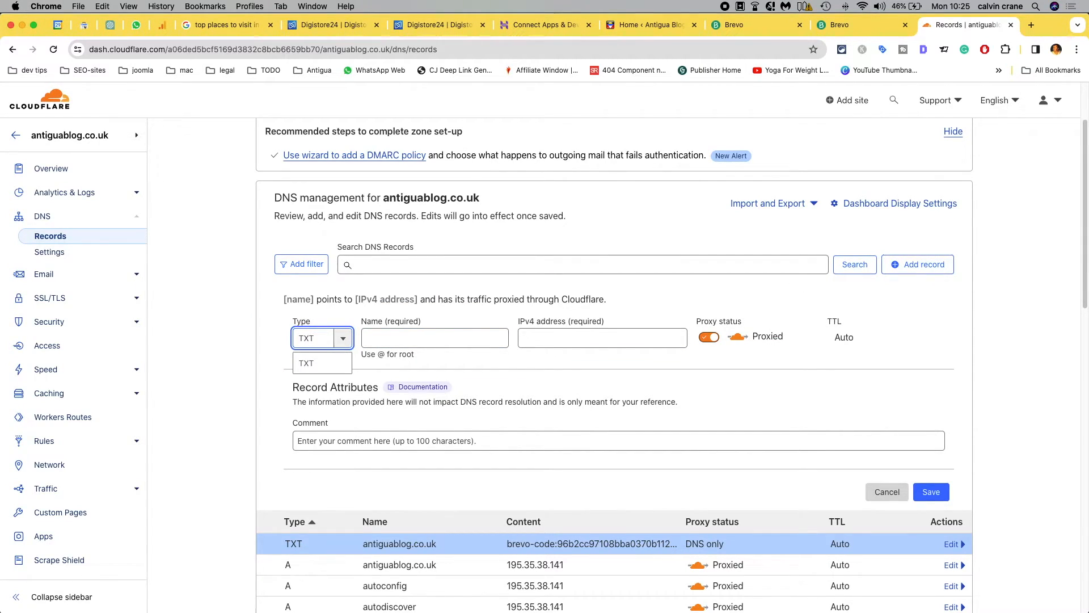
pyautogui.click(328, 363)
pyautogui.click(410, 338)
pyautogui.press('super+v')
# Step: Fill the mail._domainkey record's content with the DKIM value copied from Brevo and save the record
pyautogui.click(414, 392)
pyautogui.click(890, 31)
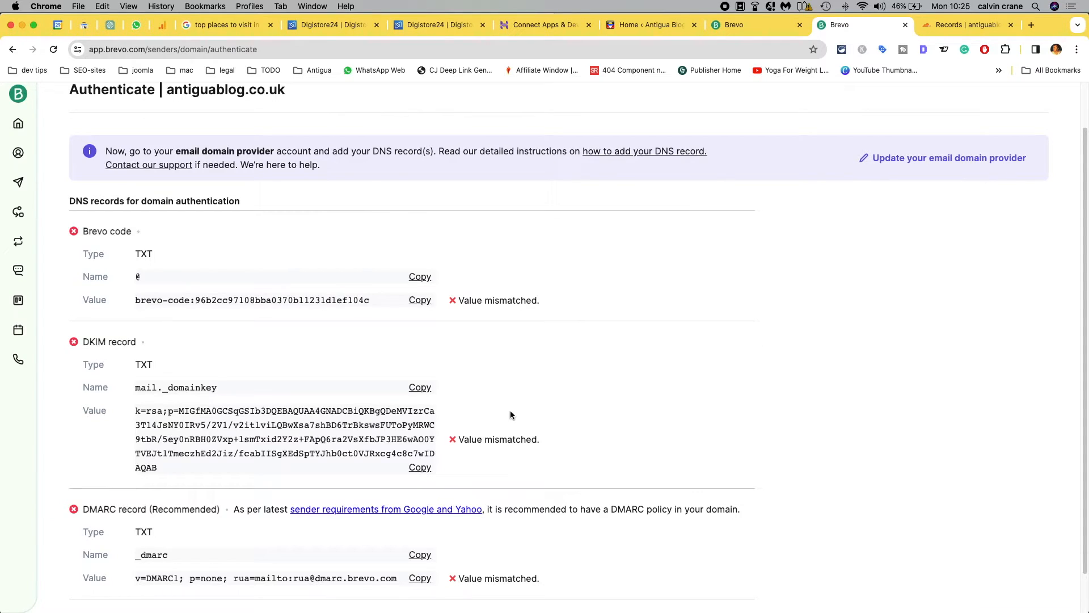
pyautogui.click(420, 467)
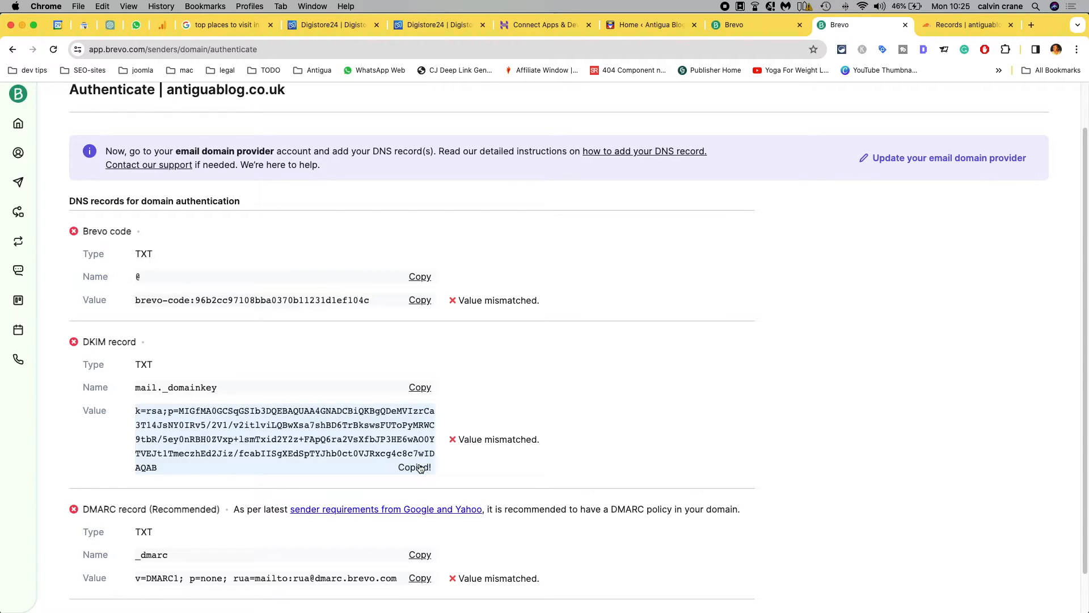
pyautogui.click(942, 32)
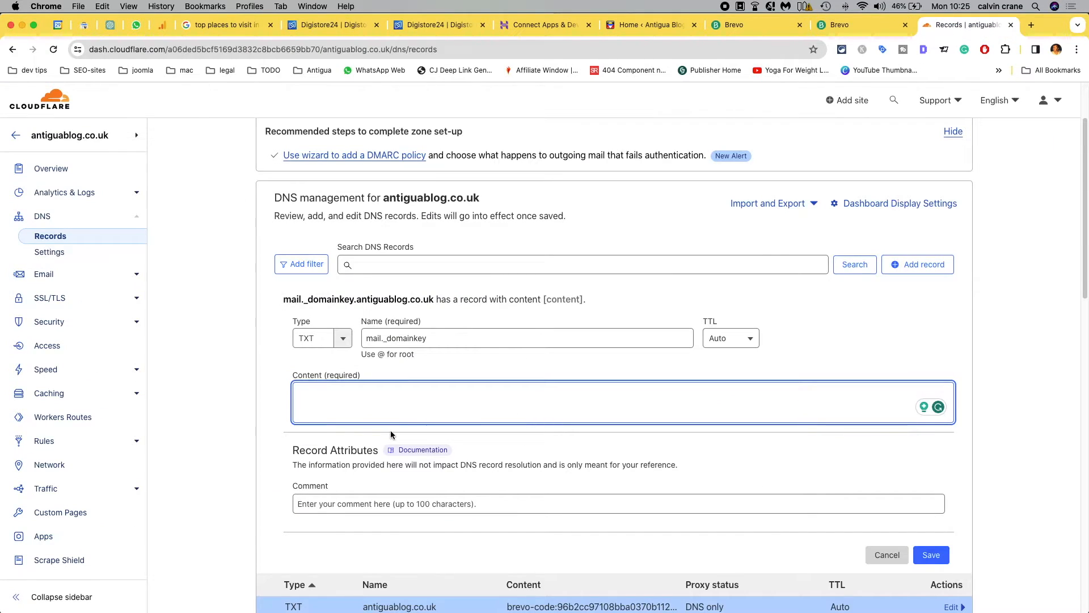
pyautogui.press('super+v')
pyautogui.click(991, 471)
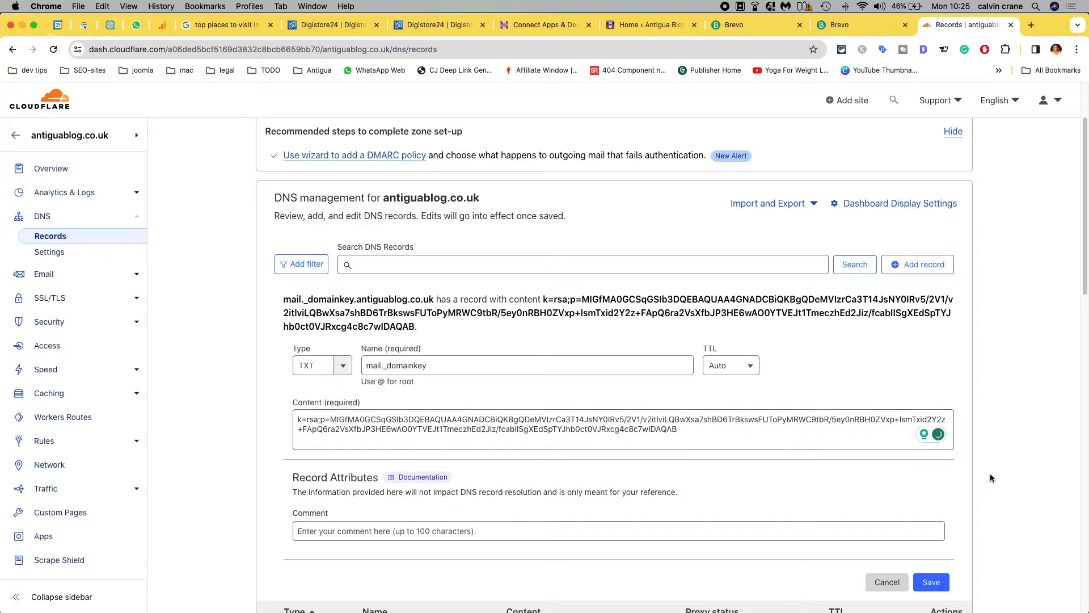
pyautogui.scroll(-1, 990, 475)
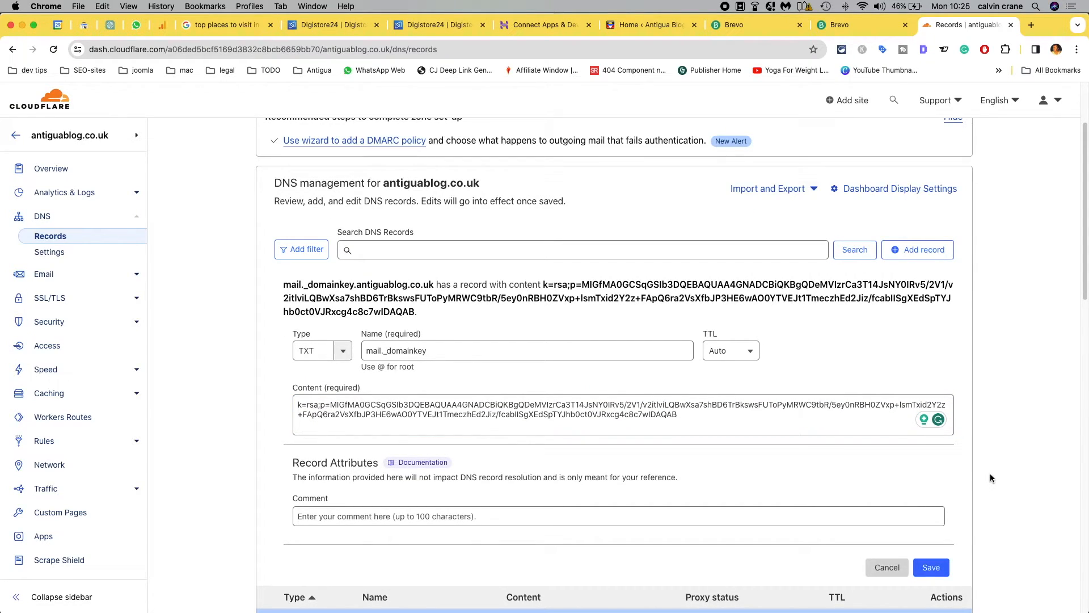
pyautogui.click(931, 568)
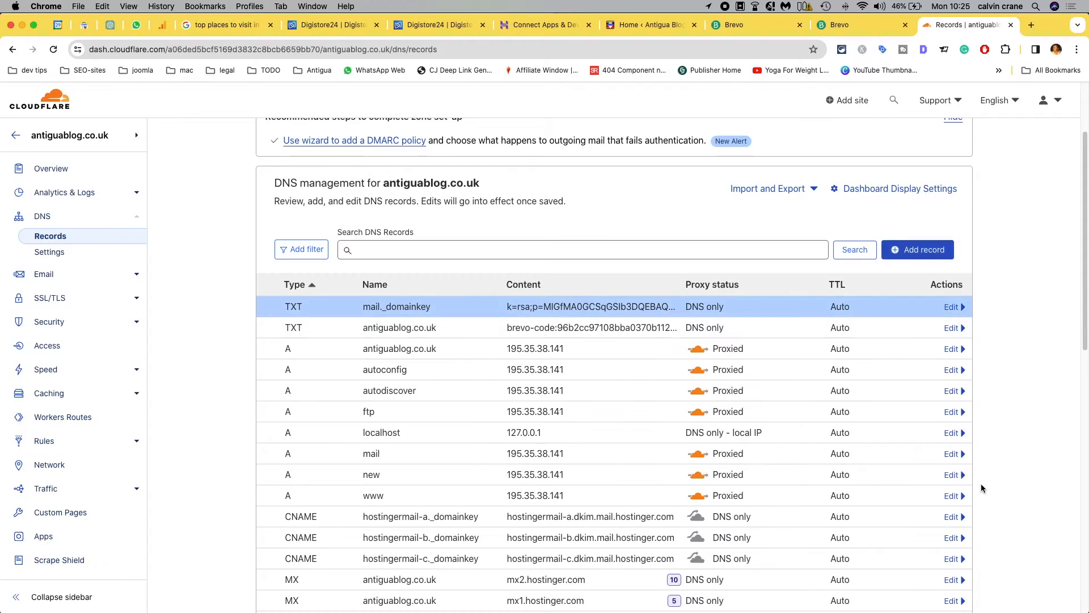
# Step: Switch to Brevo and copy the value of the recommended DMARC record
pyautogui.click(863, 30)
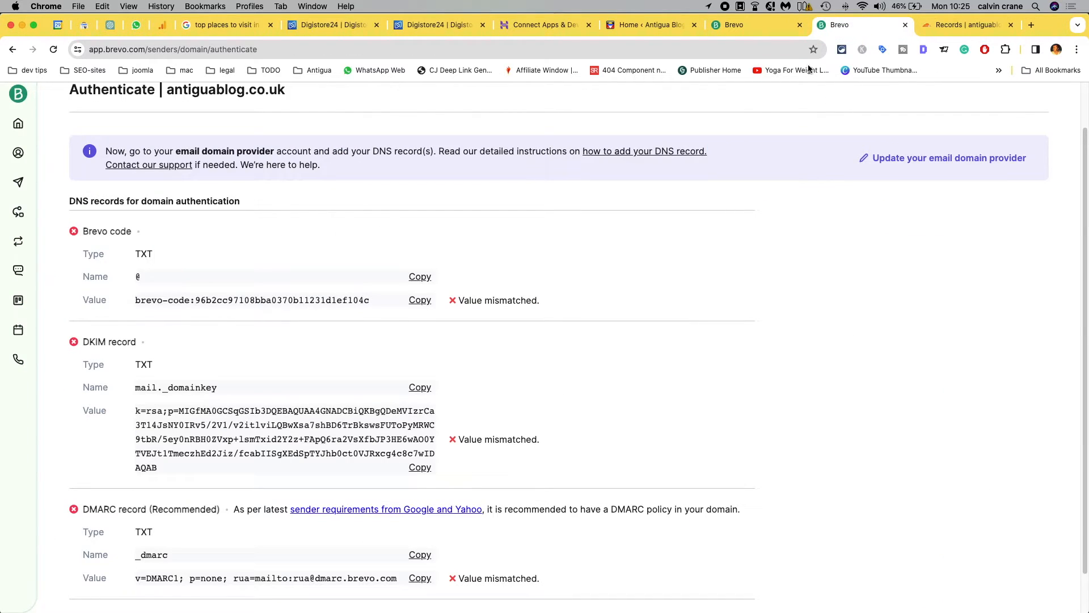
pyautogui.scroll(-2, 702, 407)
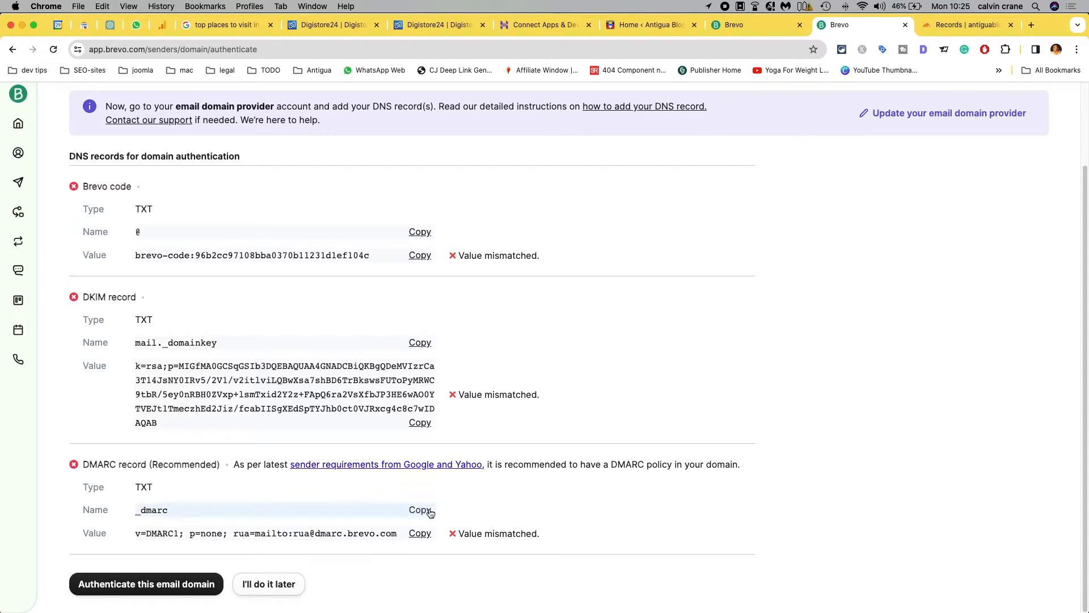
pyautogui.click(419, 535)
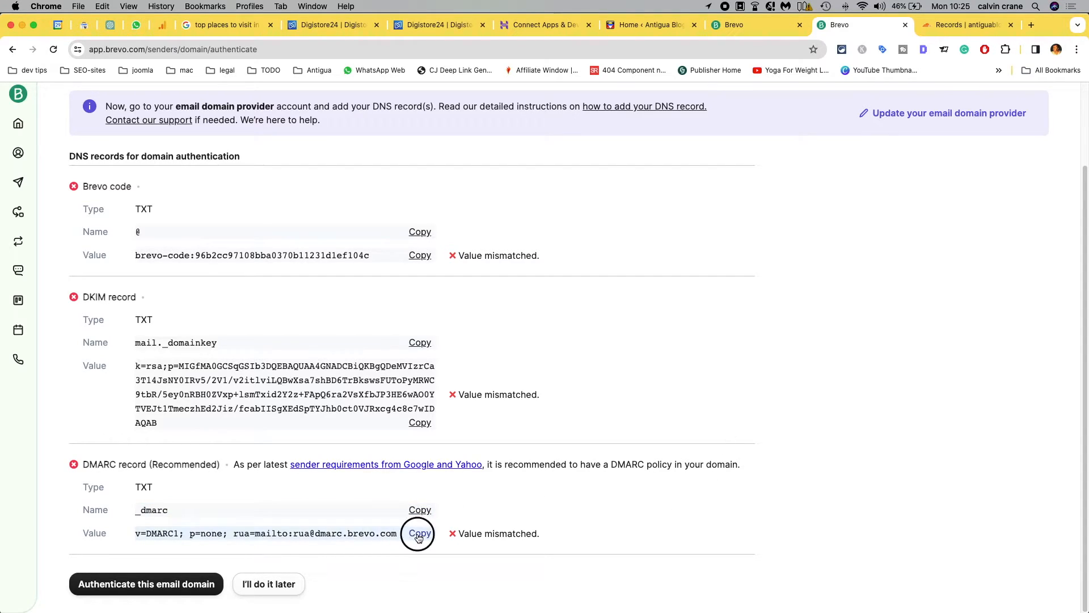
# Step: Switch back to Cloudflare and start a new DNS record of type TXT for antiguablog.co.uk
pyautogui.click(959, 30)
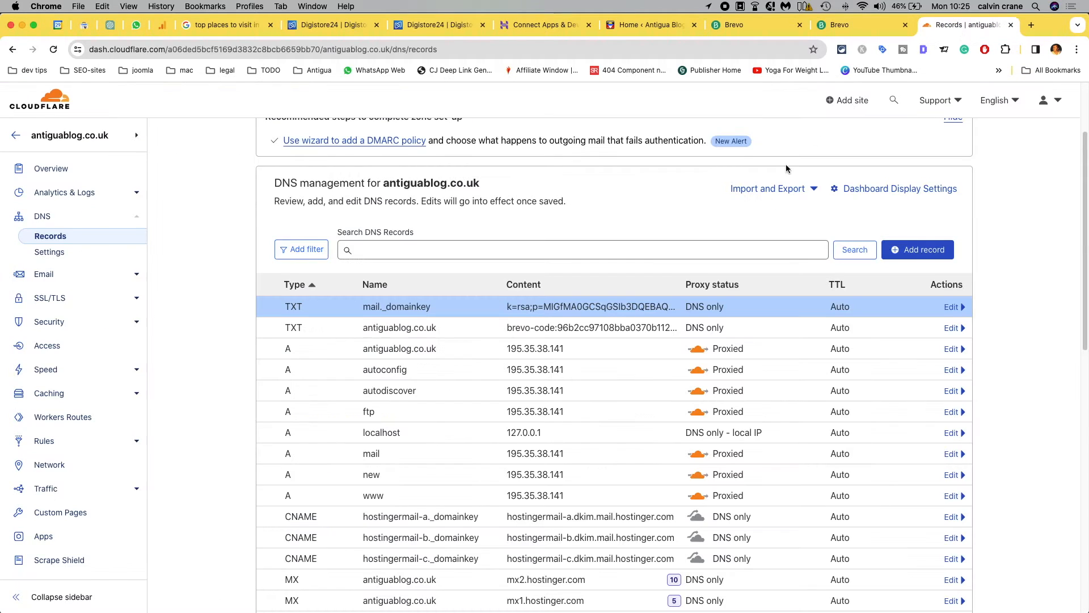
pyautogui.click(928, 250)
pyautogui.click(344, 321)
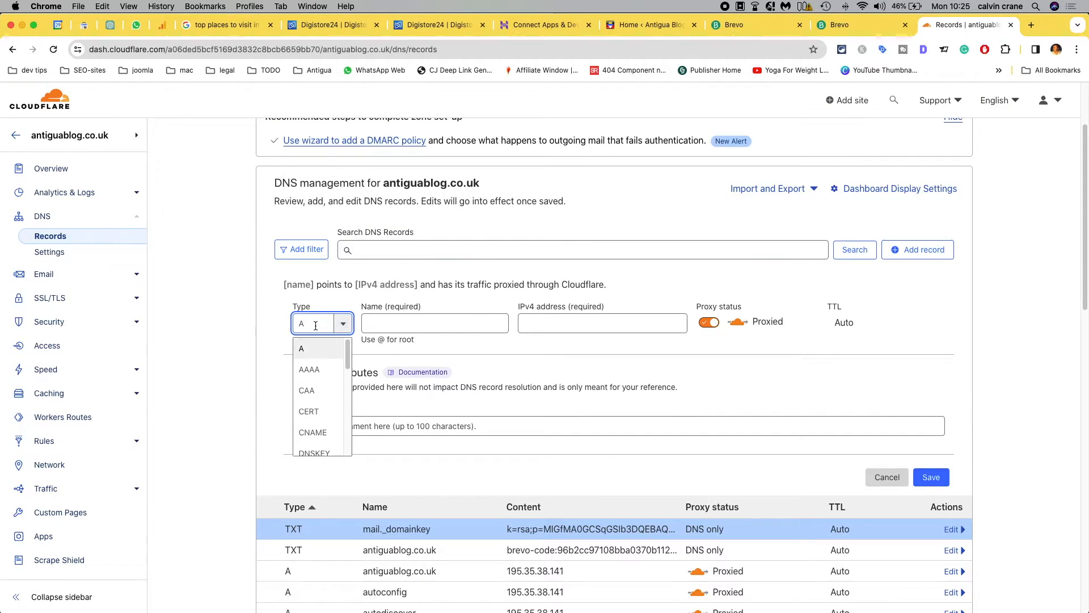
pyautogui.press('BackSpace')
pyautogui.write('TXT')
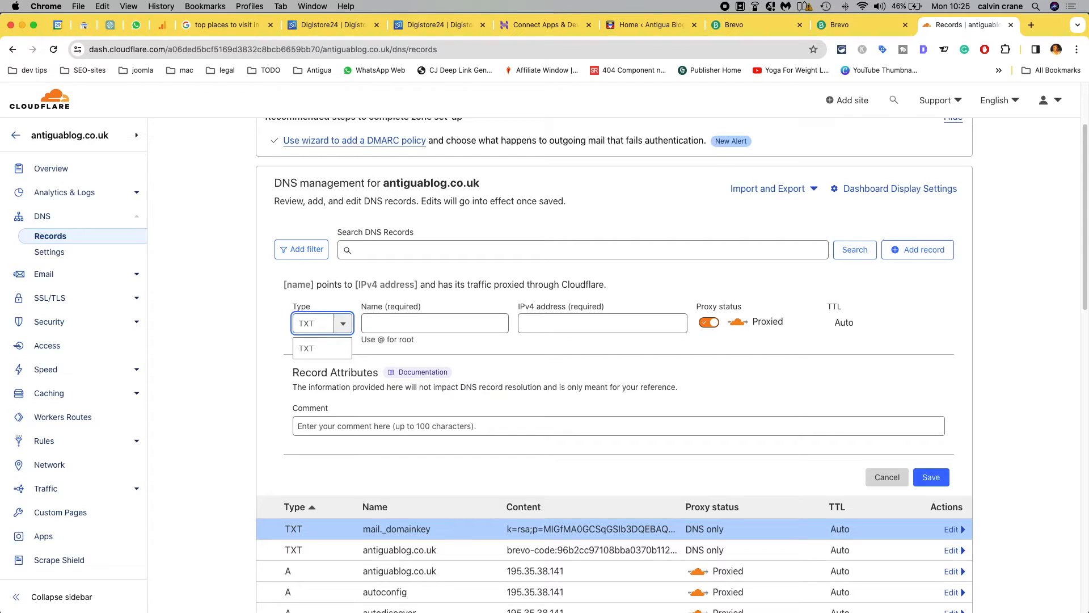
pyautogui.click(307, 348)
# Step: Name the TXT record _dmarc, fill its content with the DMARC value copied from Brevo, and save the record
pyautogui.click(403, 319)
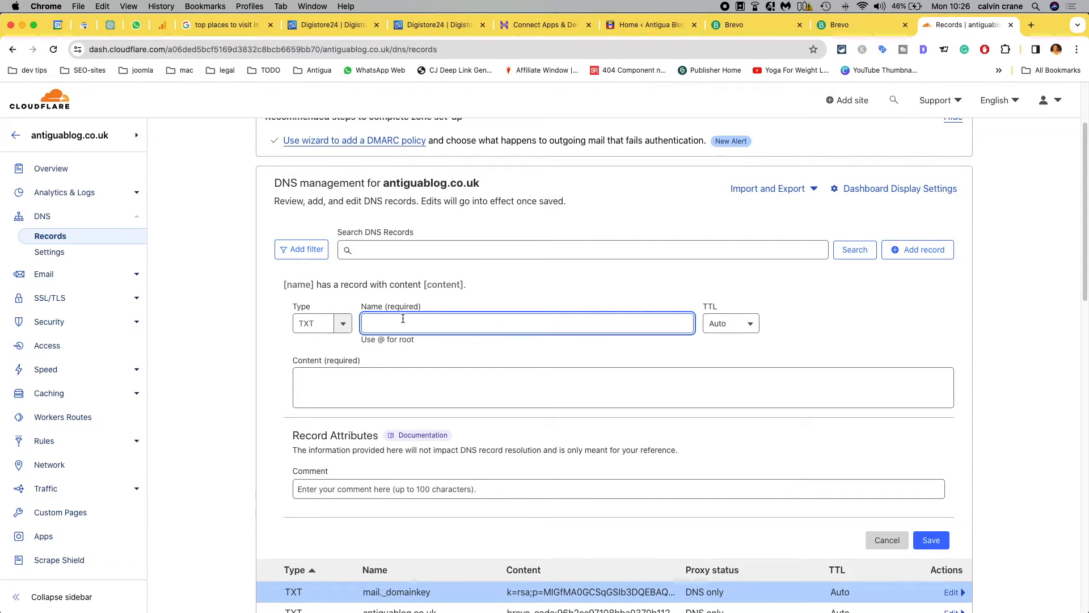
pyautogui.write('_dmarc')
pyautogui.press('Tab')
pyautogui.press('Tab')
pyautogui.press('super+v')
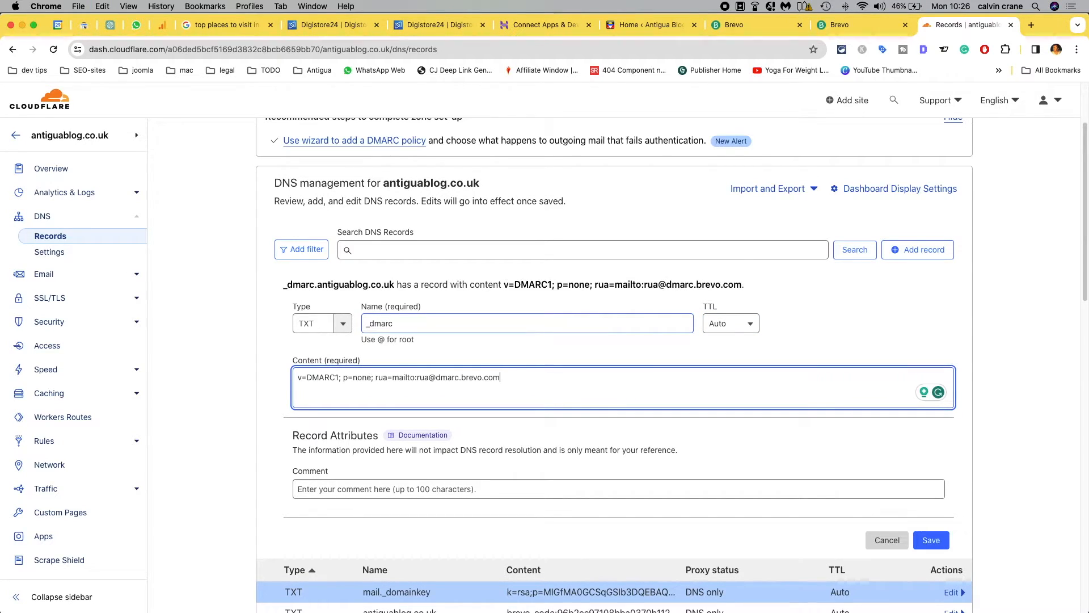
pyautogui.click(929, 540)
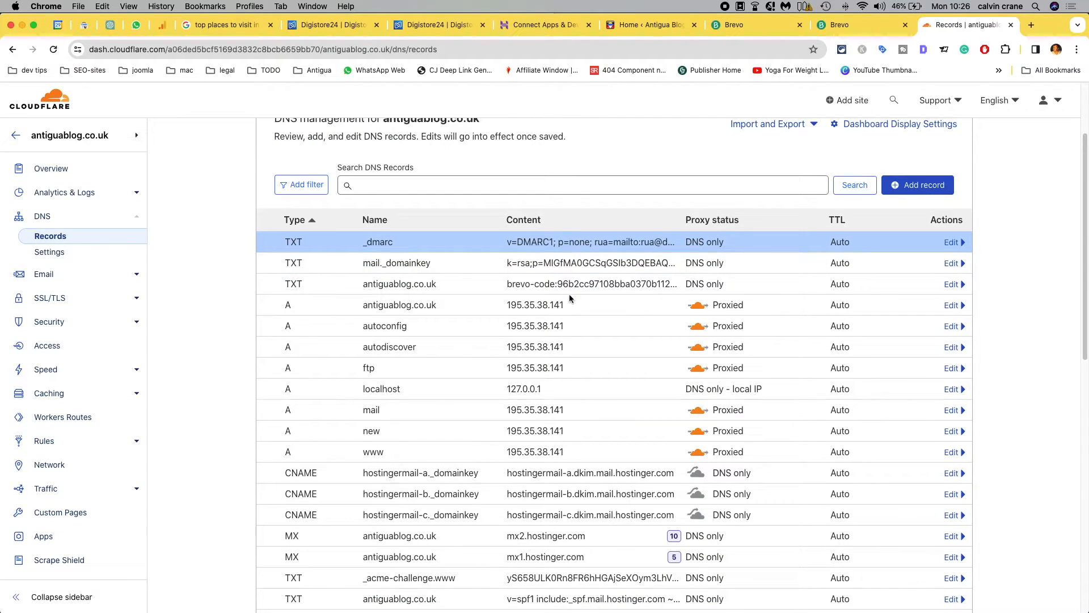
# Step: Switch to Brevo and authenticate the antiguablog.co.uk email domain
pyautogui.click(866, 29)
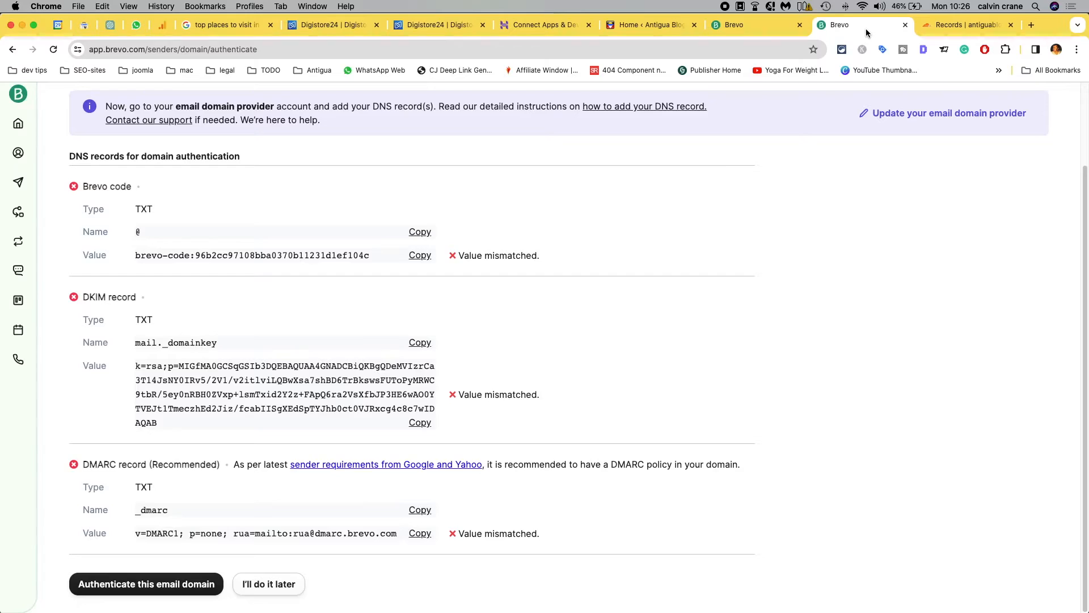
pyautogui.click(152, 586)
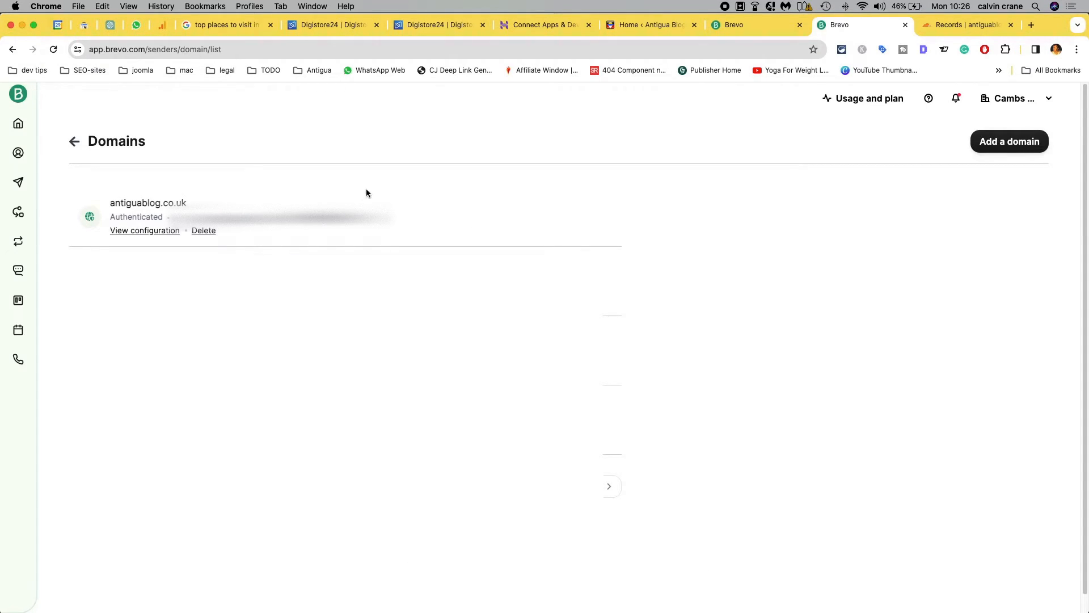
# Step: Switch to the Brevo plugin page in WordPress and check which senders are available for transactional emails
pyautogui.click(652, 29)
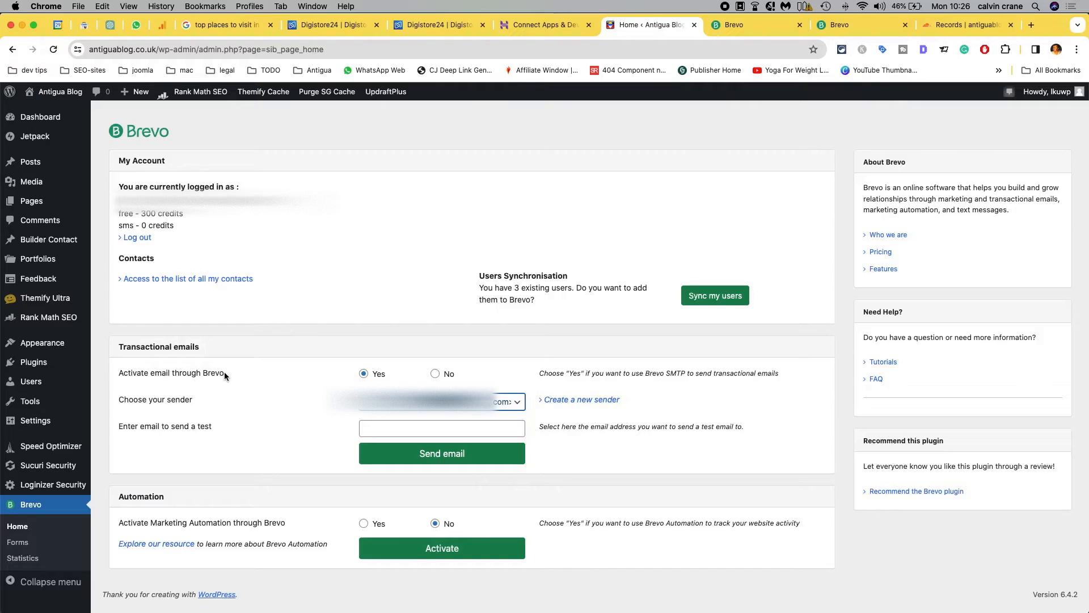
pyautogui.click(515, 402)
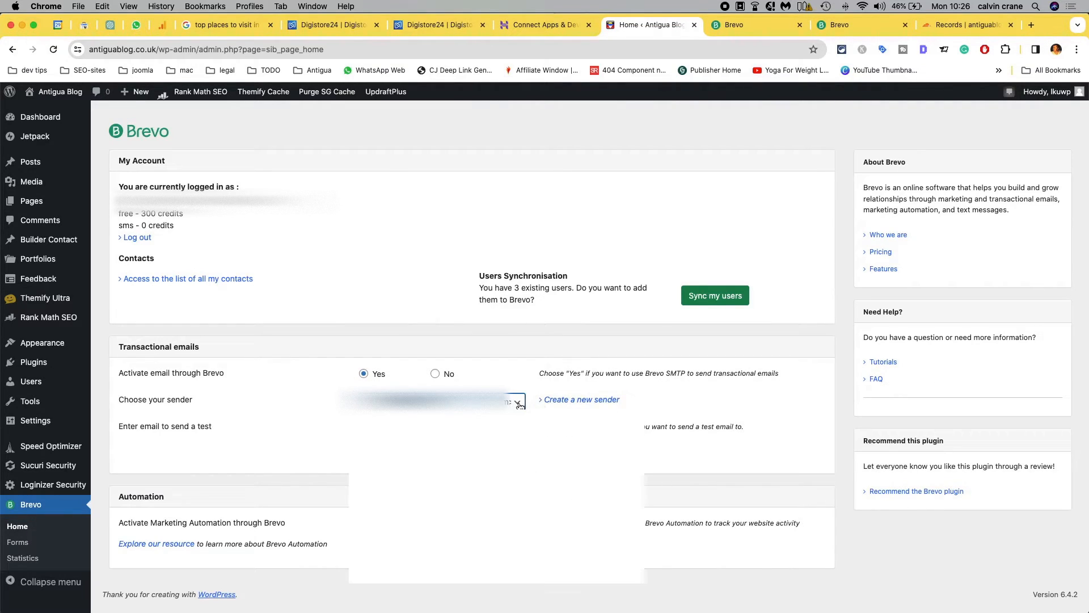
pyautogui.click(521, 404)
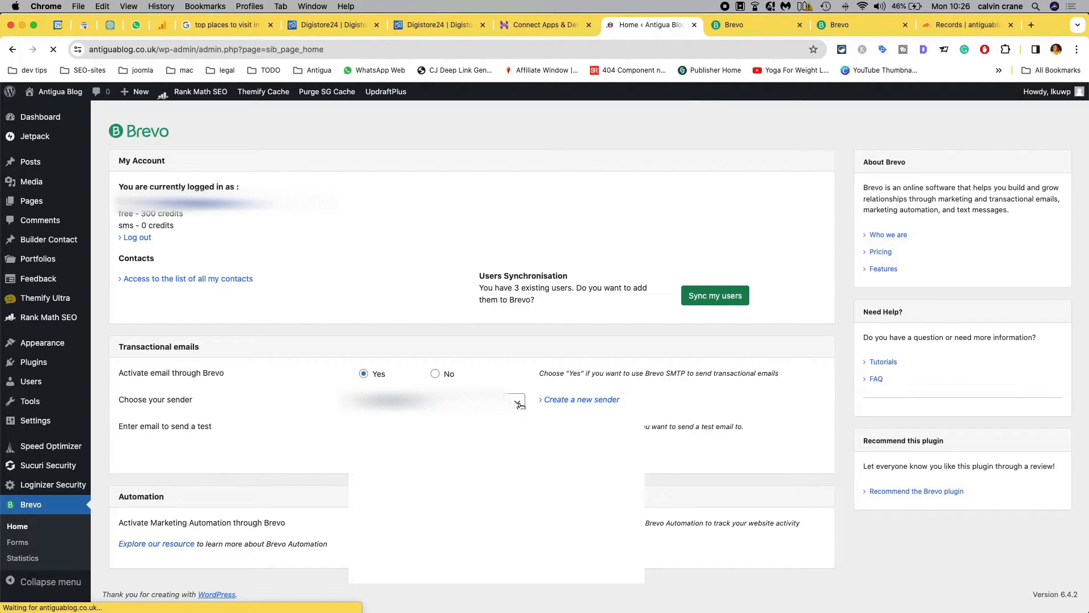
pyautogui.click(519, 404)
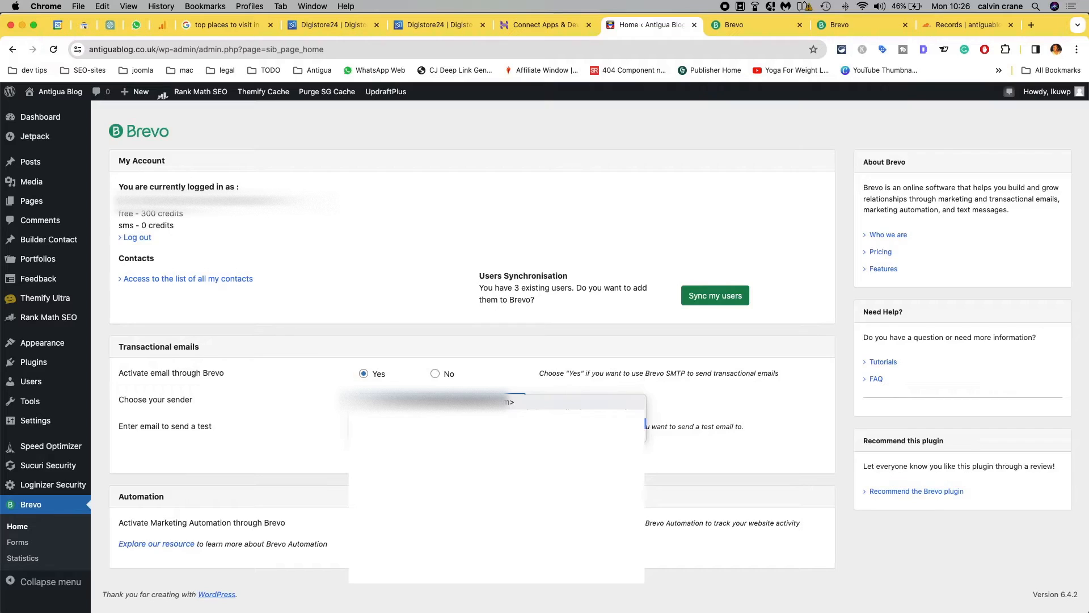
pyautogui.click(304, 394)
# Step: From the plugin's sender setting, go to Brevo's Senders list and start adding a new sender
pyautogui.click(580, 401)
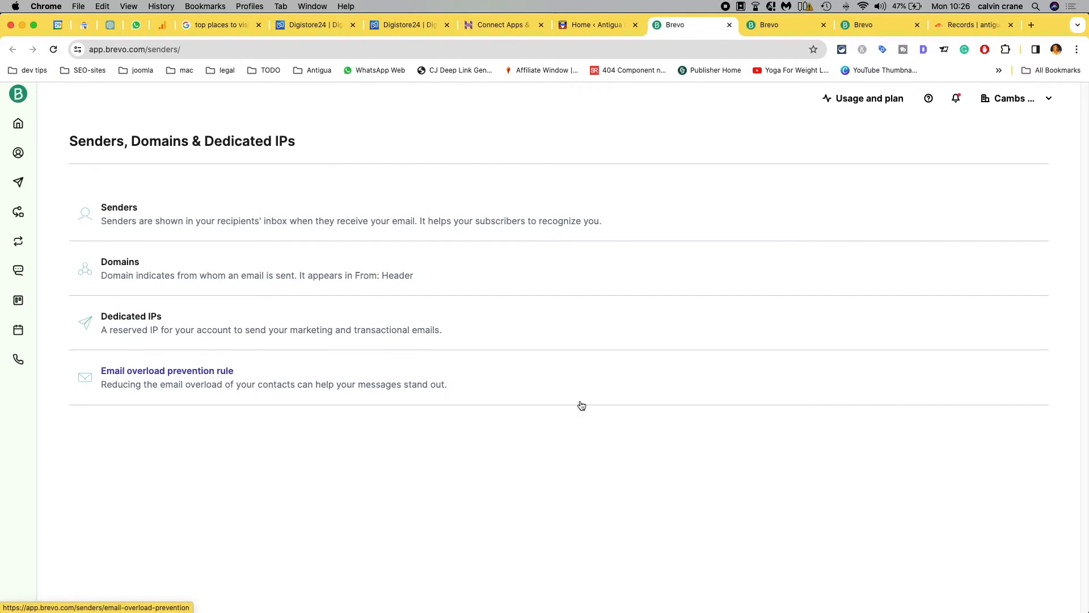
pyautogui.click(124, 208)
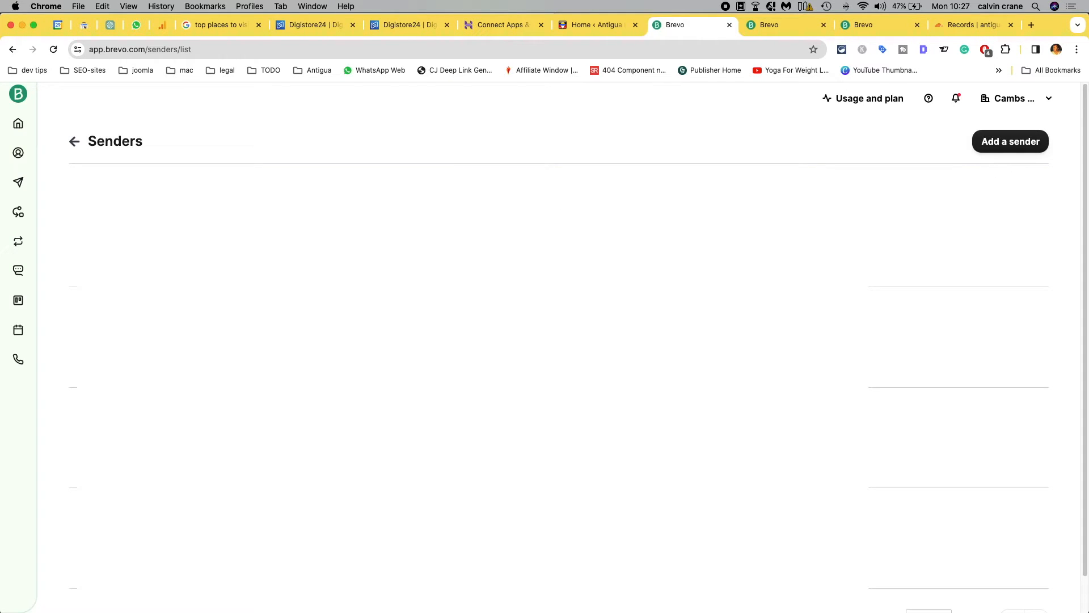
pyautogui.scroll(-2, 544, 340)
pyautogui.scroll(2, 545, 340)
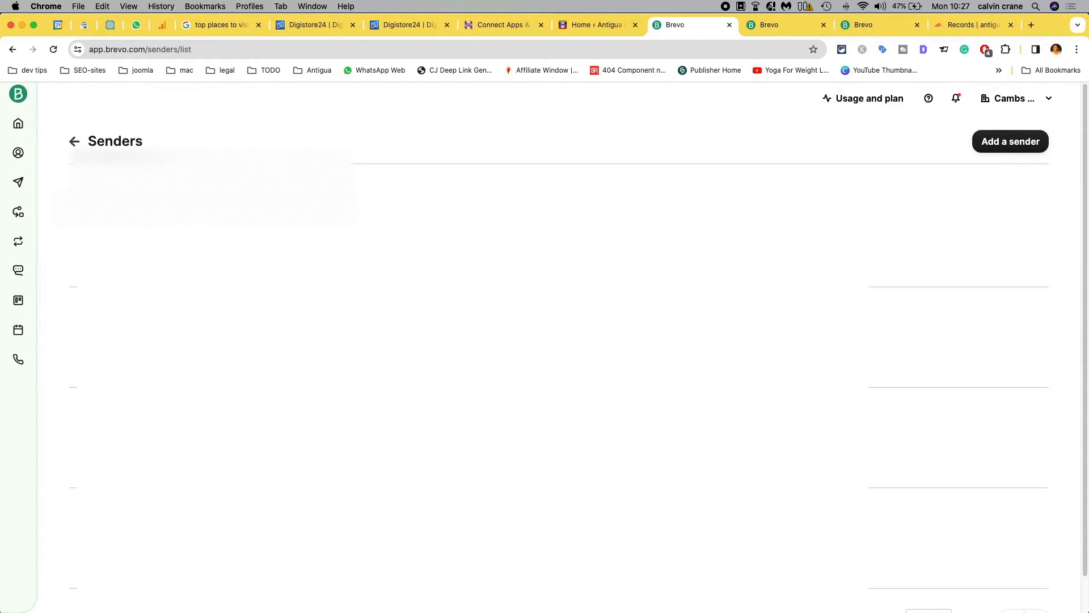
pyautogui.click(999, 145)
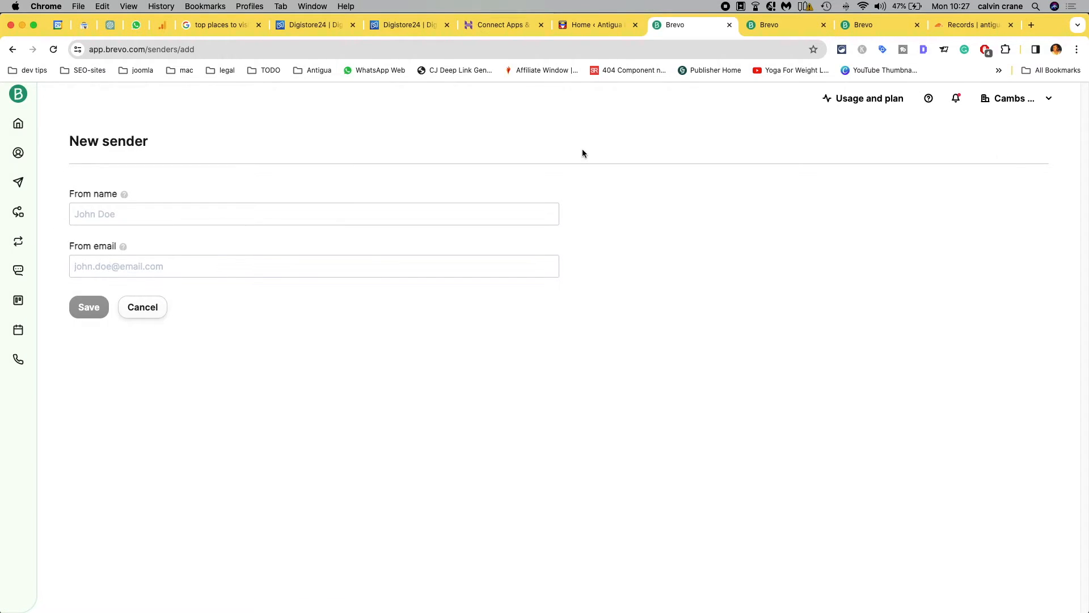
# Step: Set the sender's from name to Support Staff, enter the support email address at antiguablog.co.uk, and save the sender
pyautogui.click(175, 218)
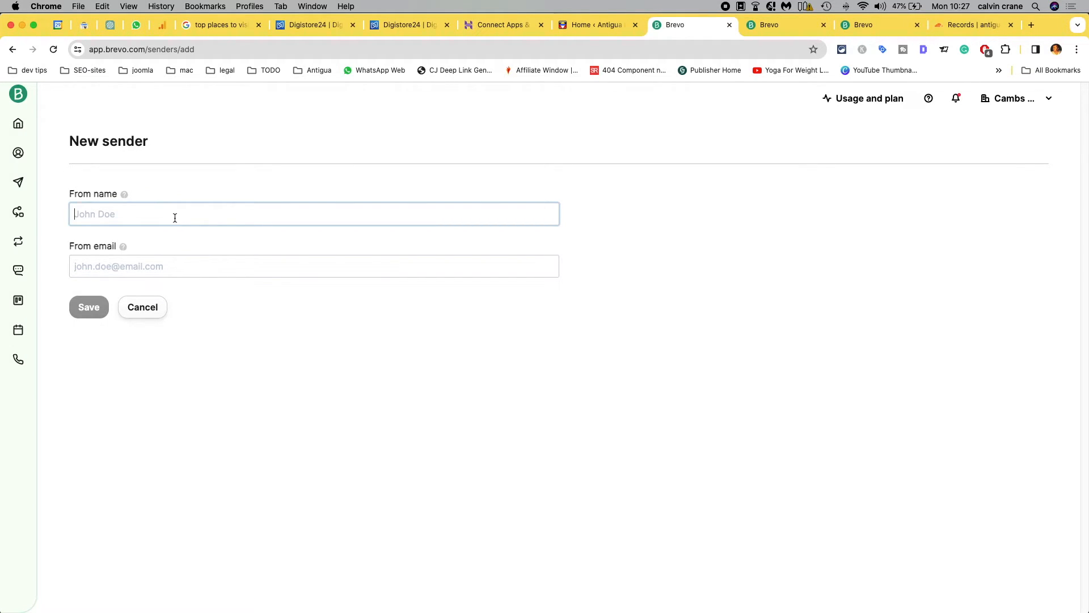
pyautogui.write('Support Staff')
pyautogui.press('Tab')
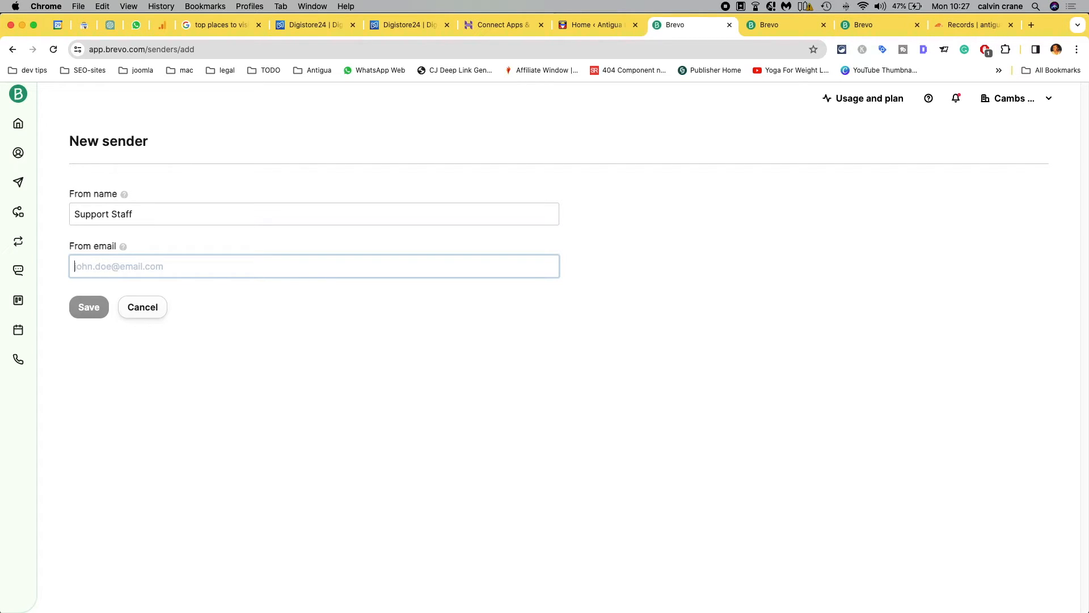
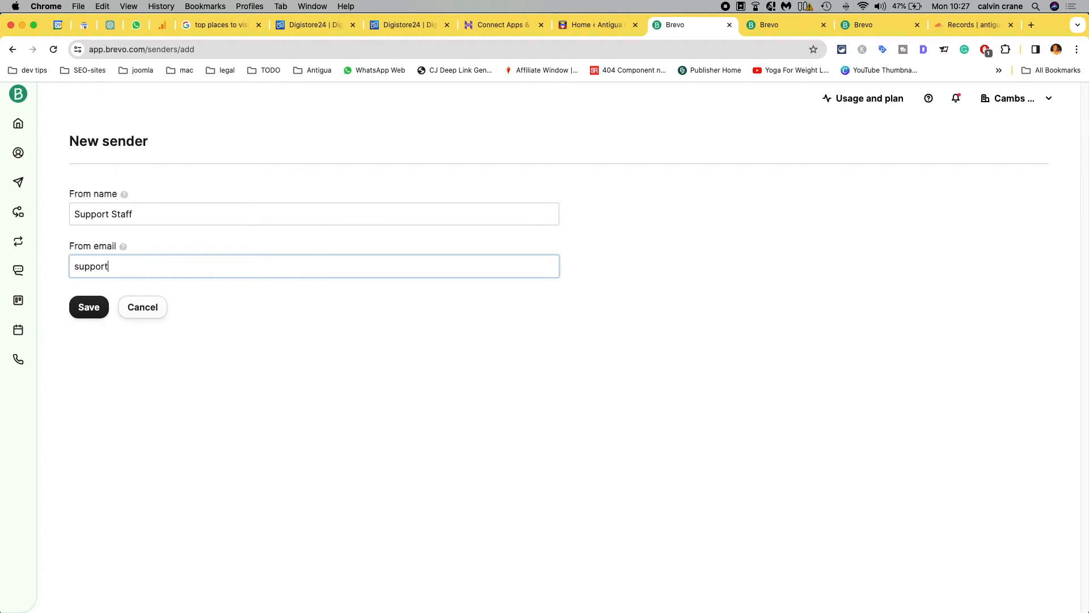
pyautogui.click(87, 307)
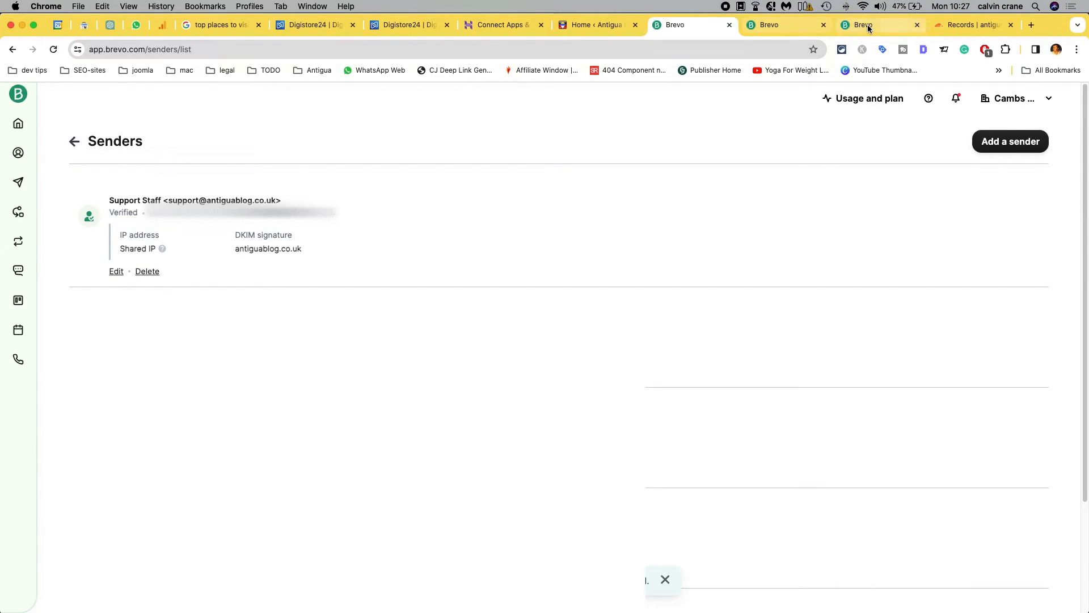
# Step: In the WordPress Brevo plugin, choose Support Staff as the transactional sender and send a test email to the recipient's email address
pyautogui.click(765, 26)
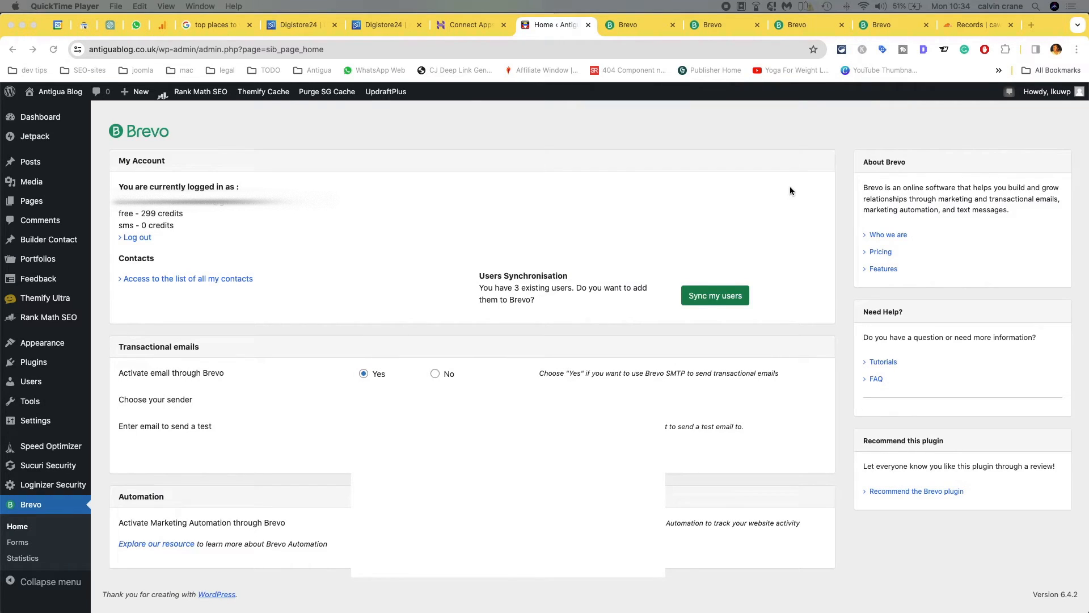
pyautogui.click(524, 392)
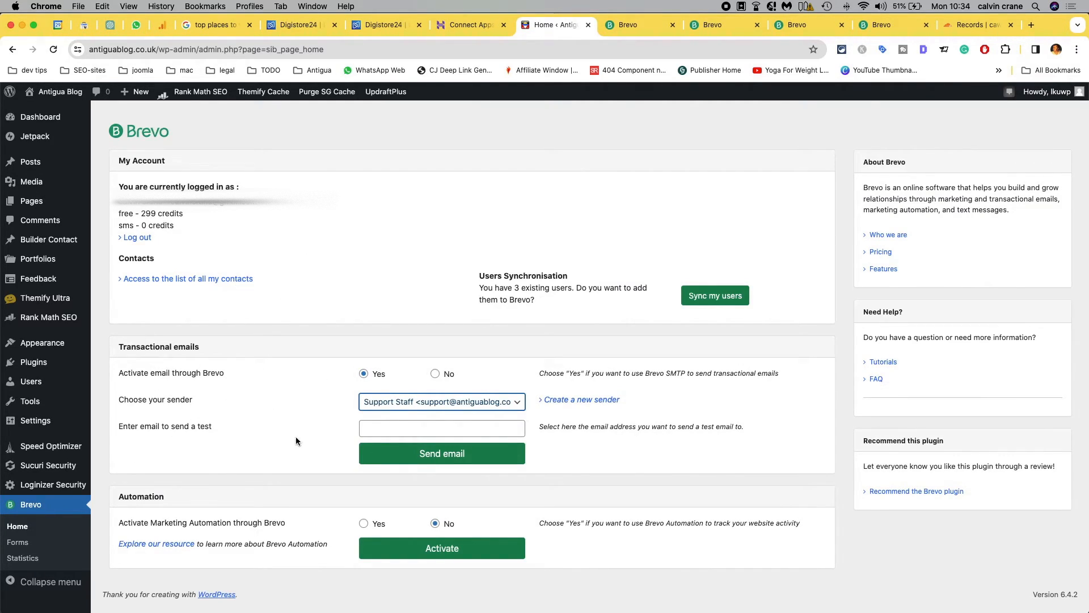
pyautogui.click(395, 430)
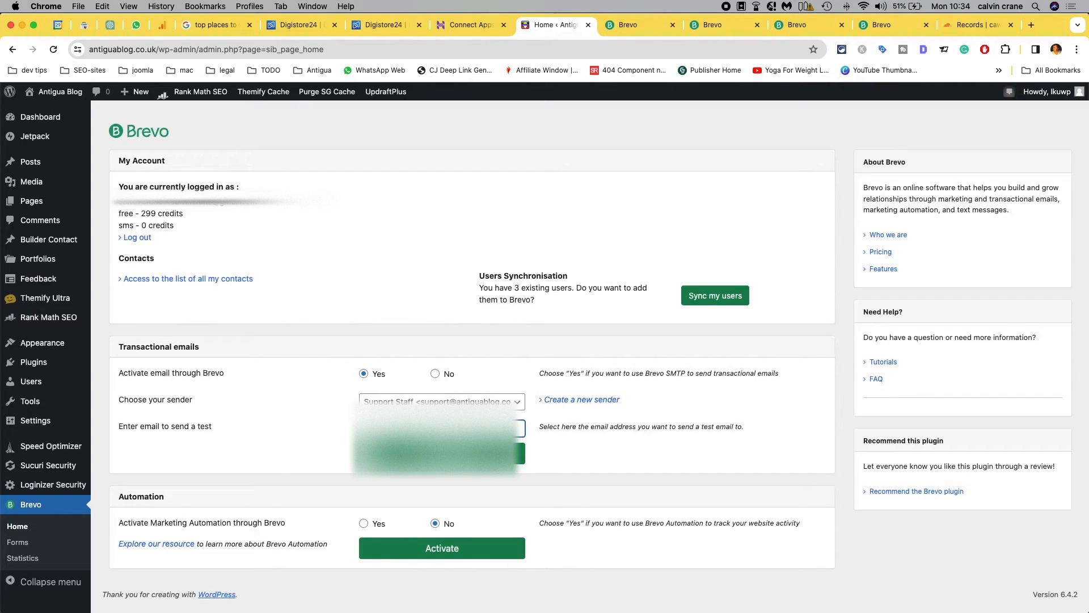
pyautogui.click(442, 453)
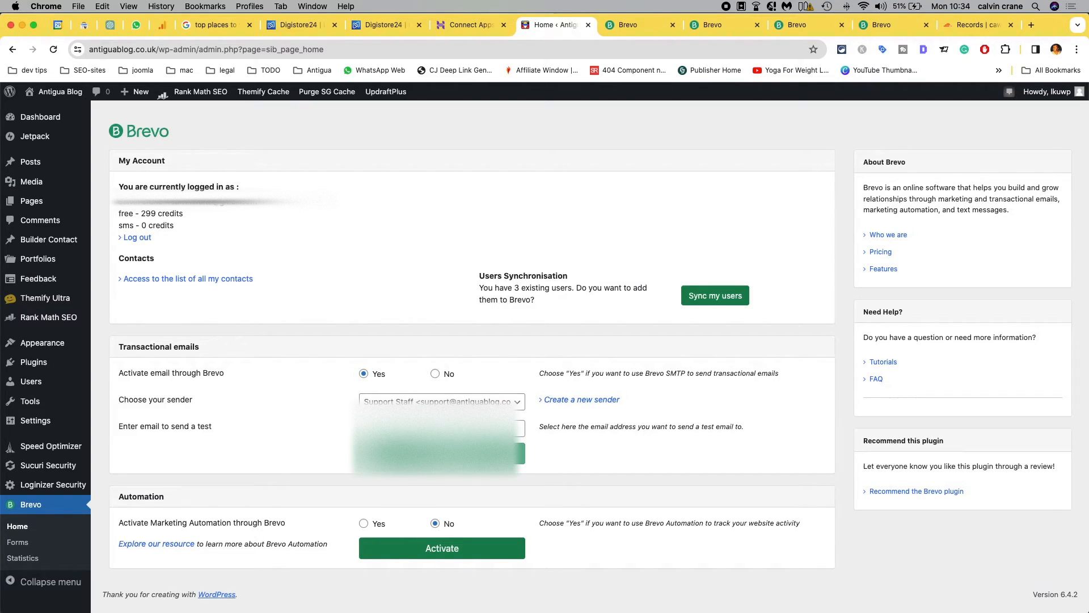